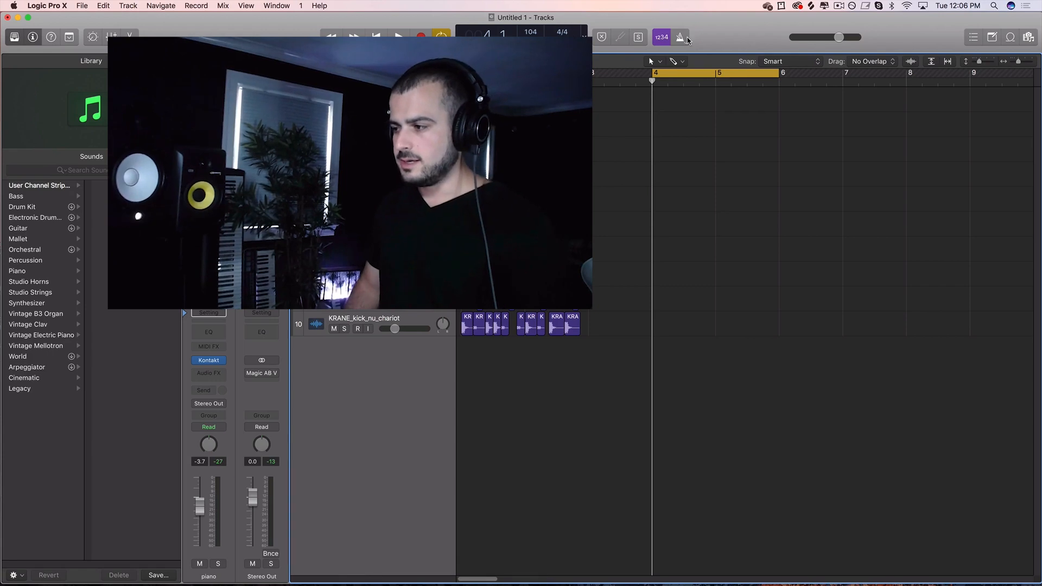
With the metronome on, record a steady repeated-note piano part and a guitar arp part over the bar 4 and 5 cycle.
{"action": "left_click", "coordinate": [686, 39]}
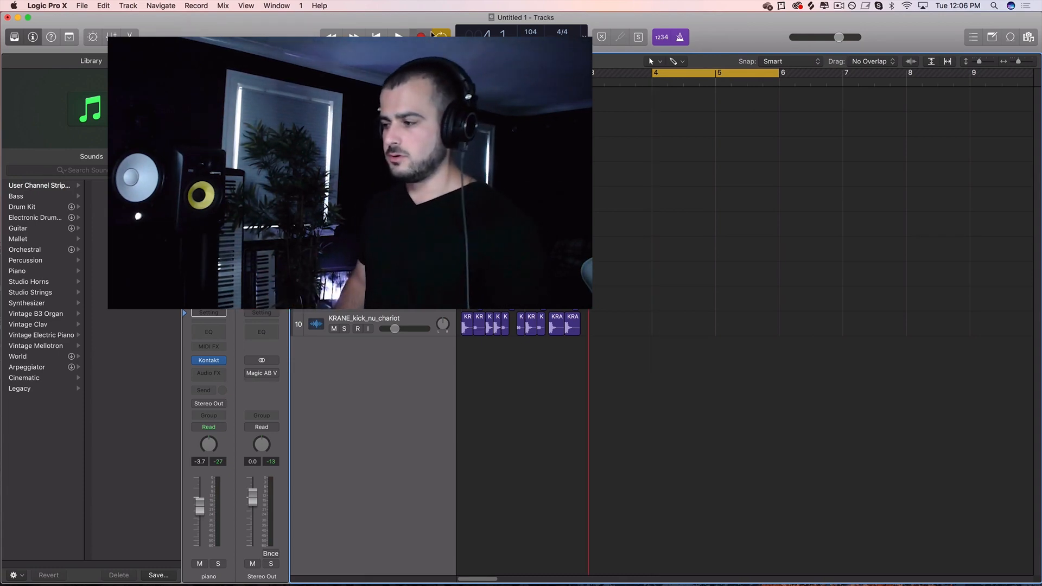
{"action": "key", "text": "space"}
{"action": "key", "text": "r"}
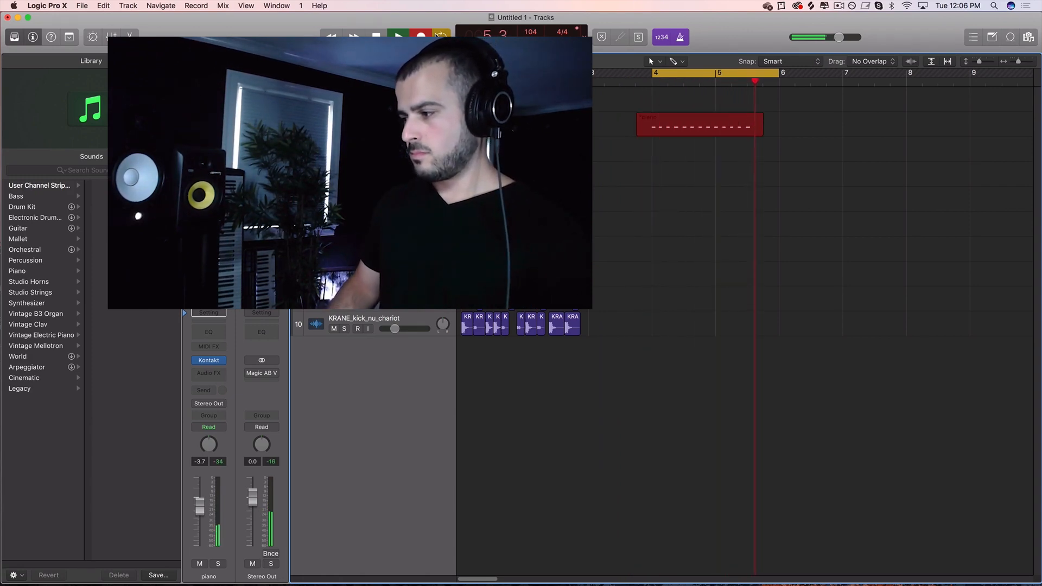
{"action": "key", "text": "space"}
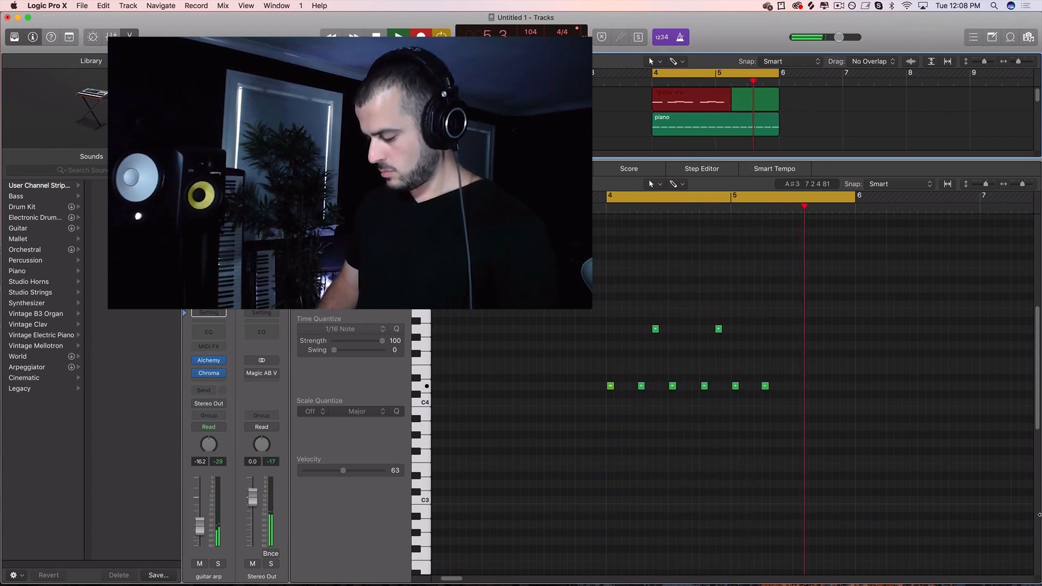
{"action": "key", "text": "space"}
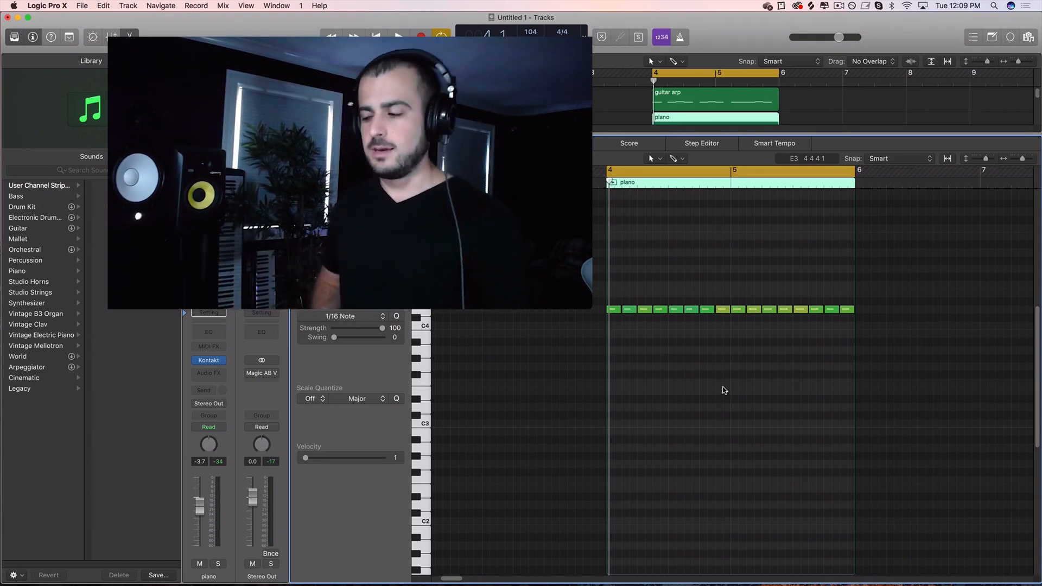
Draw a G1 bass note at the start of bar 4 in the piano region and lengthen it to 0 2 2 0.
{"action": "scroll", "coordinate": [707, 441], "scroll_direction": "down", "scroll_amount": 5}
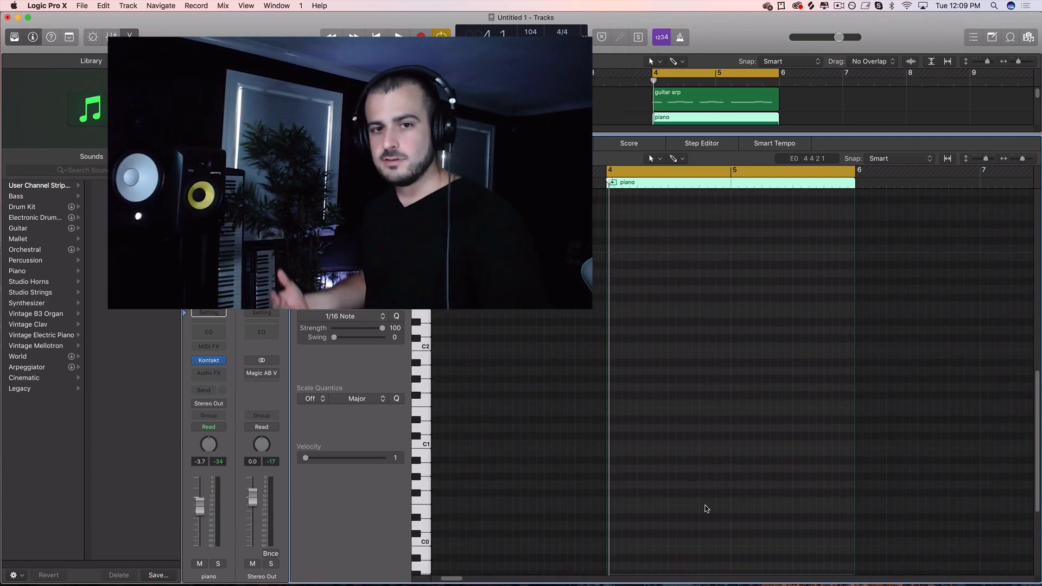
{"action": "left_click_drag", "start_coordinate": [637, 387], "coordinate": [666, 389]}
{"action": "left_click_drag", "start_coordinate": [667, 389], "coordinate": [668, 389]}
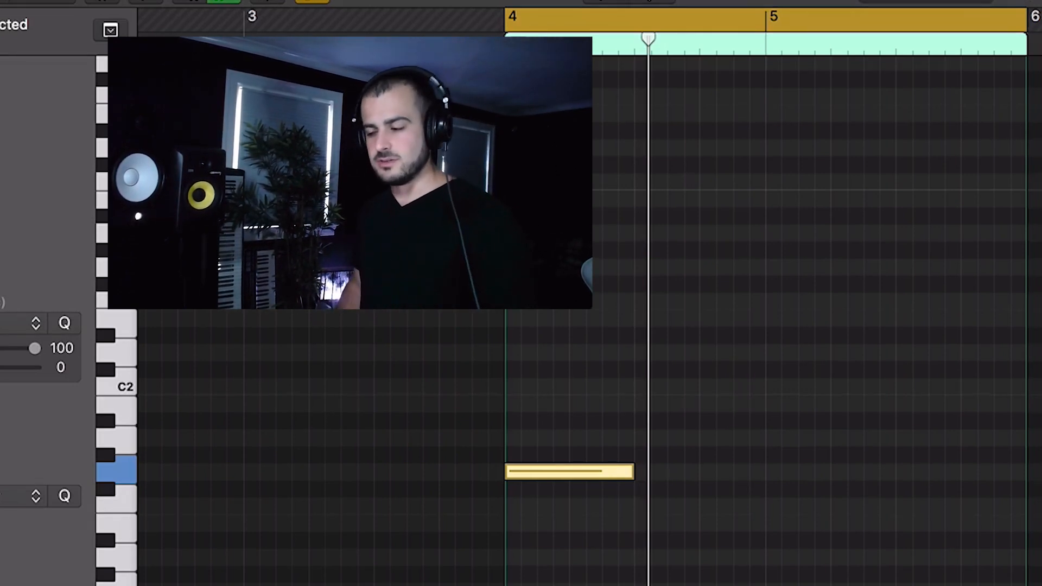
{"action": "key", "text": "space"}
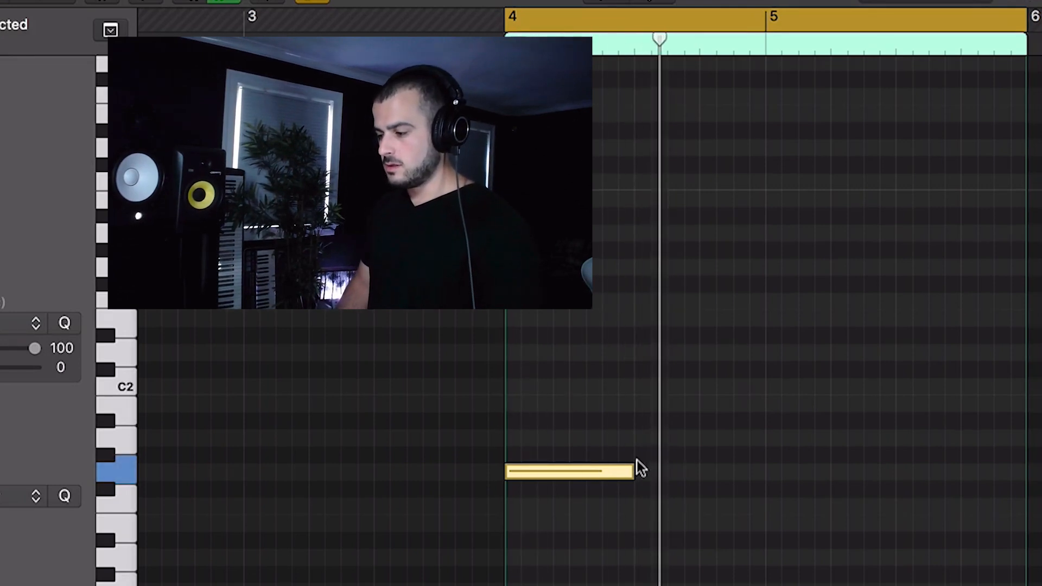
{"action": "key", "text": "space"}
{"action": "left_click_drag", "start_coordinate": [633, 472], "coordinate": [667, 472]}
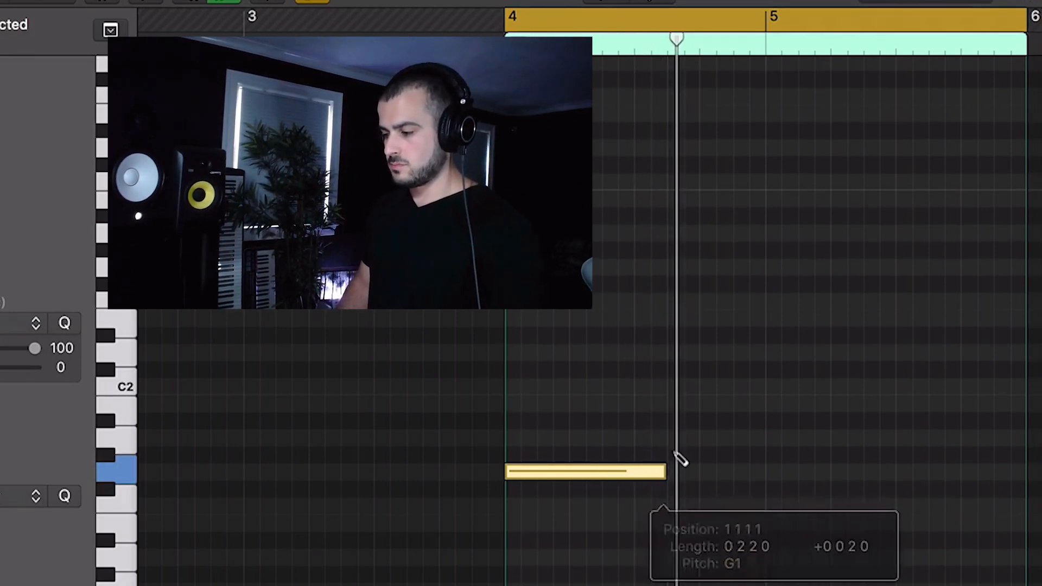
Add an A1 note directly after the G1 bass note and shorten it to end at bar 5.
{"action": "left_click", "coordinate": [677, 437]}
{"action": "key", "text": "space"}
{"action": "left_click", "coordinate": [726, 568]}
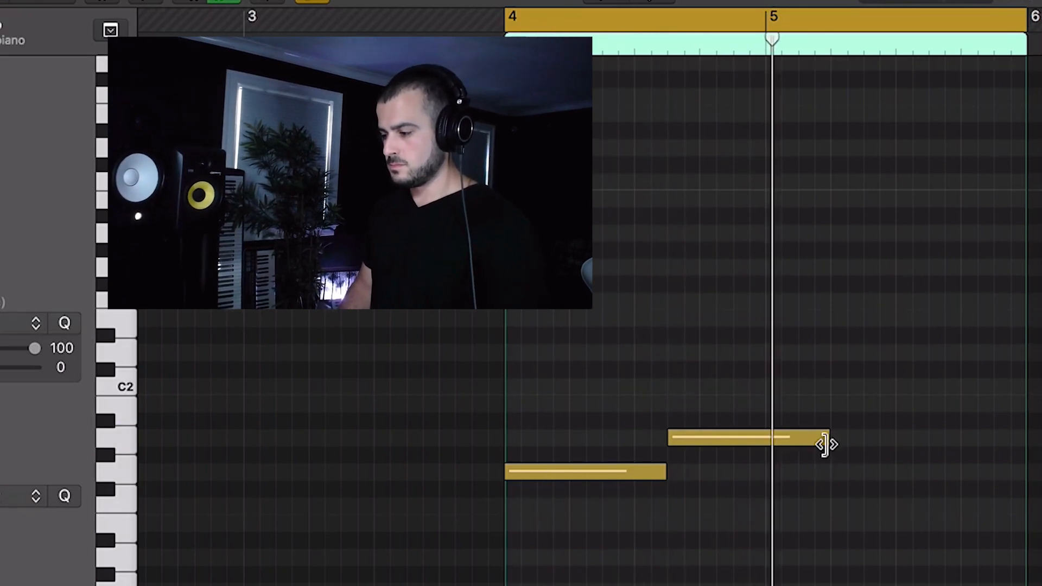
{"action": "left_click_drag", "start_coordinate": [825, 439], "coordinate": [763, 435]}
Add a B1 note at the start of bar 5 and lengthen it to two and a half beats.
{"action": "left_click", "coordinate": [786, 393]}
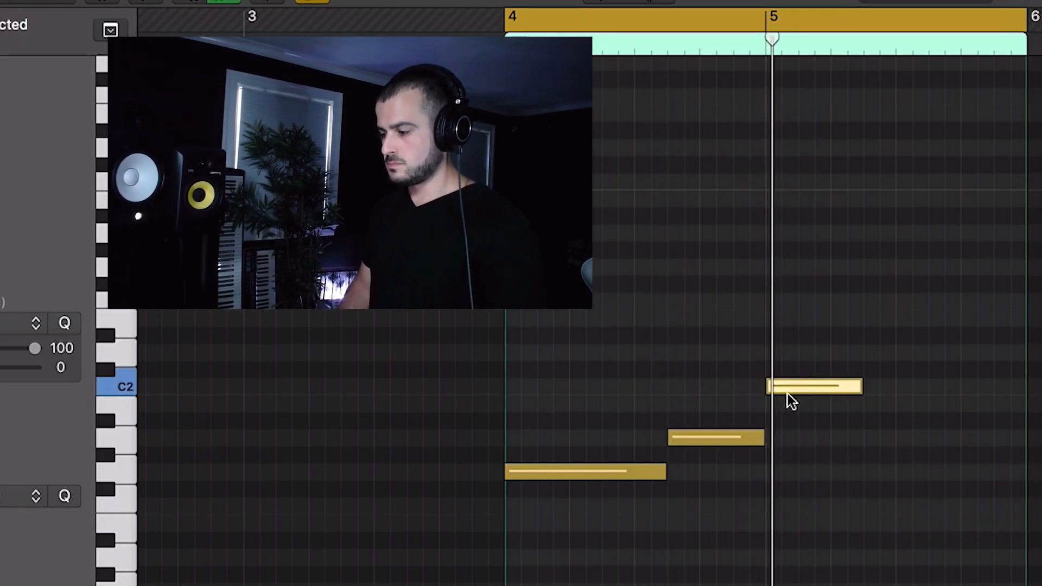
{"action": "left_click_drag", "start_coordinate": [787, 393], "coordinate": [801, 425]}
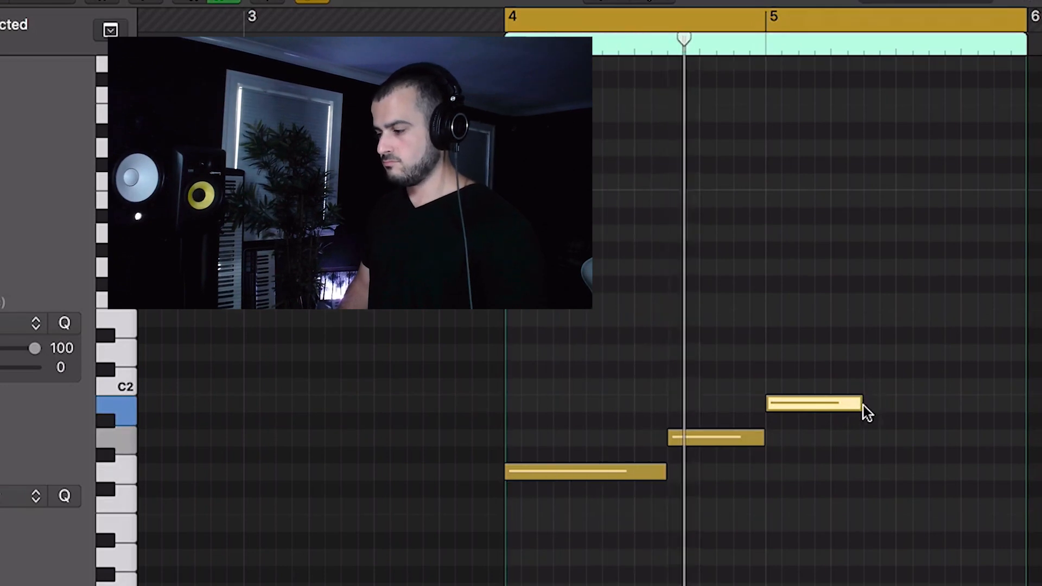
{"action": "left_click_drag", "start_coordinate": [856, 408], "coordinate": [921, 425]}
Add a closing A1 note that fills the space up to bar 6, and play back the bass line.
{"action": "left_click", "coordinate": [749, 437]}
{"action": "left_click", "coordinate": [931, 437]}
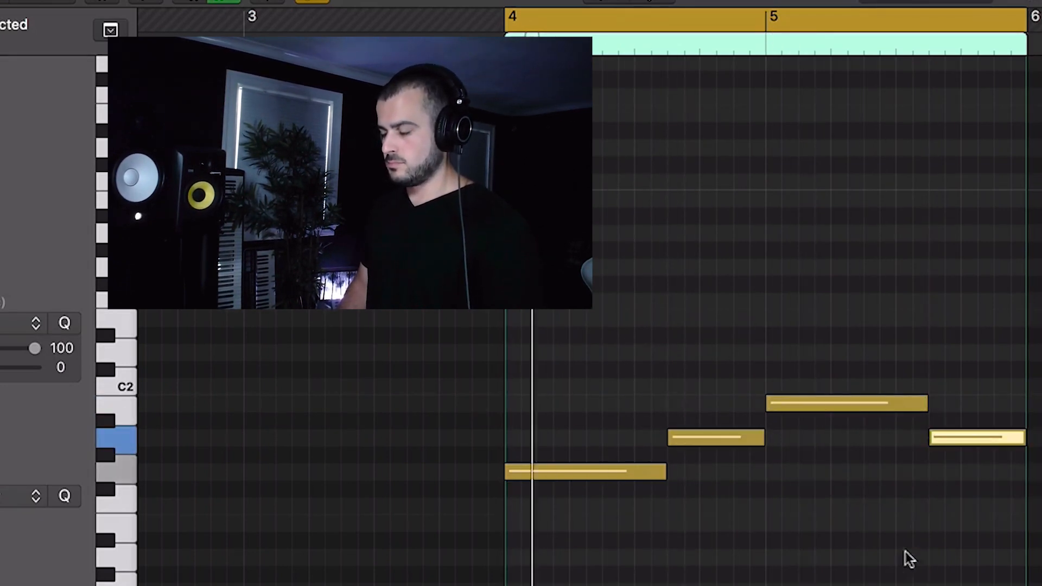
{"action": "left_click", "coordinate": [886, 579]}
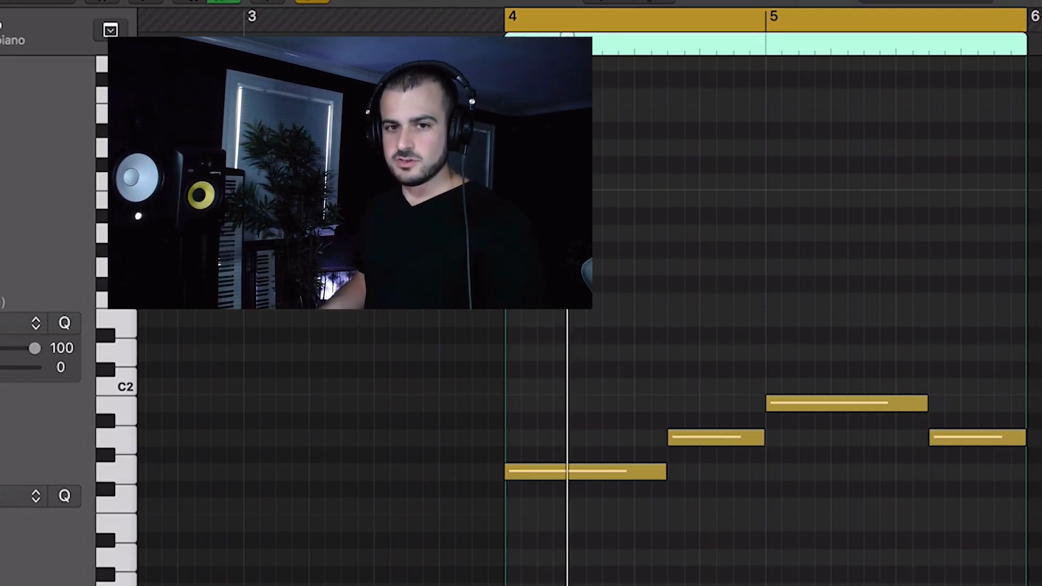
{"action": "key", "text": "space"}
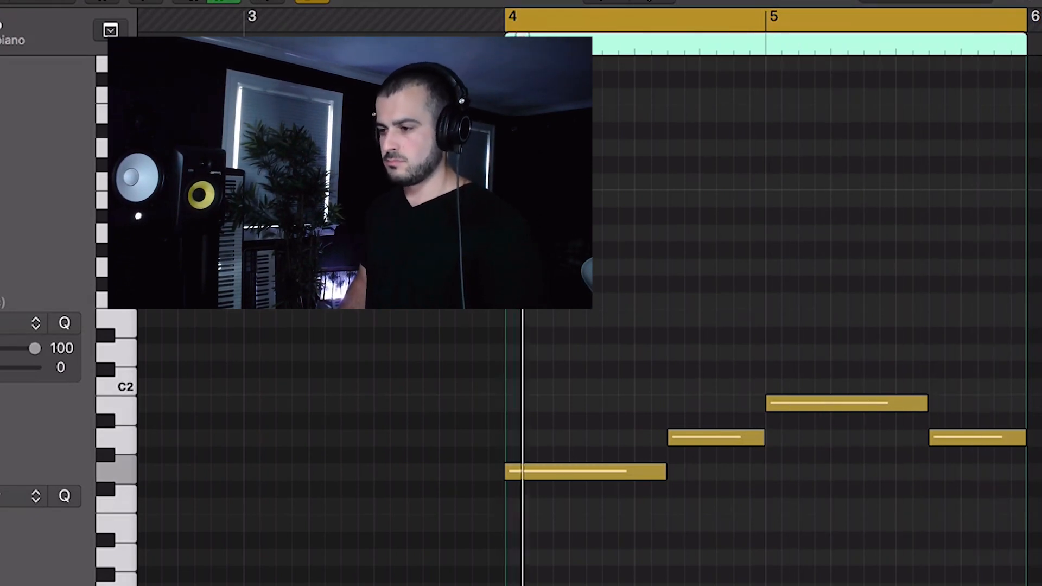
{"action": "key", "text": "space"}
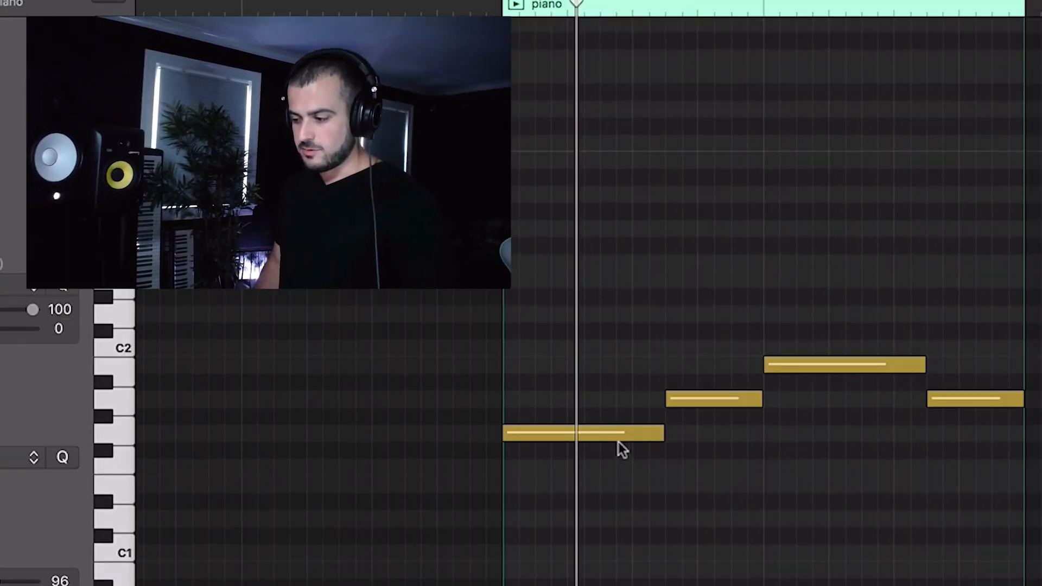
Try the first bass note at D1 and at D#1 against the loop, and put it back on G1.
{"action": "left_click_drag", "start_coordinate": [616, 434], "coordinate": [612, 517]}
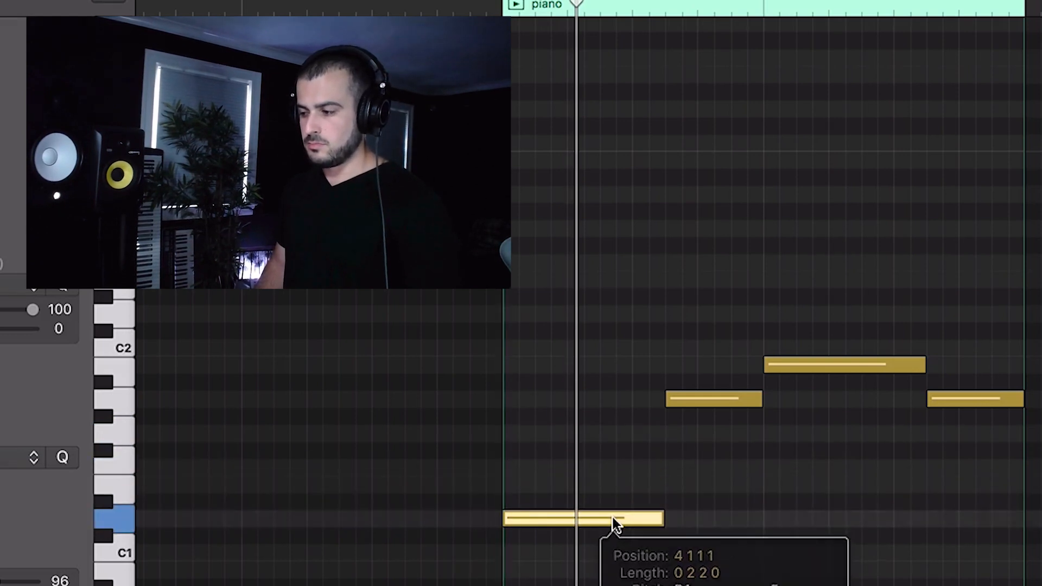
{"action": "key", "text": "space"}
{"action": "left_click", "coordinate": [714, 509]}
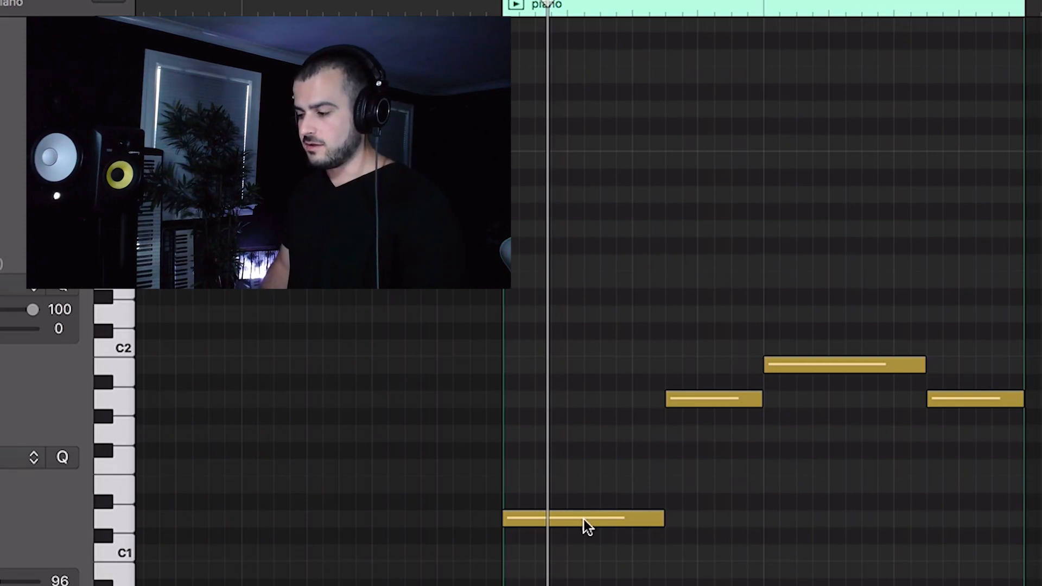
{"action": "left_click_drag", "start_coordinate": [584, 519], "coordinate": [588, 510]}
{"action": "key", "text": "space"}
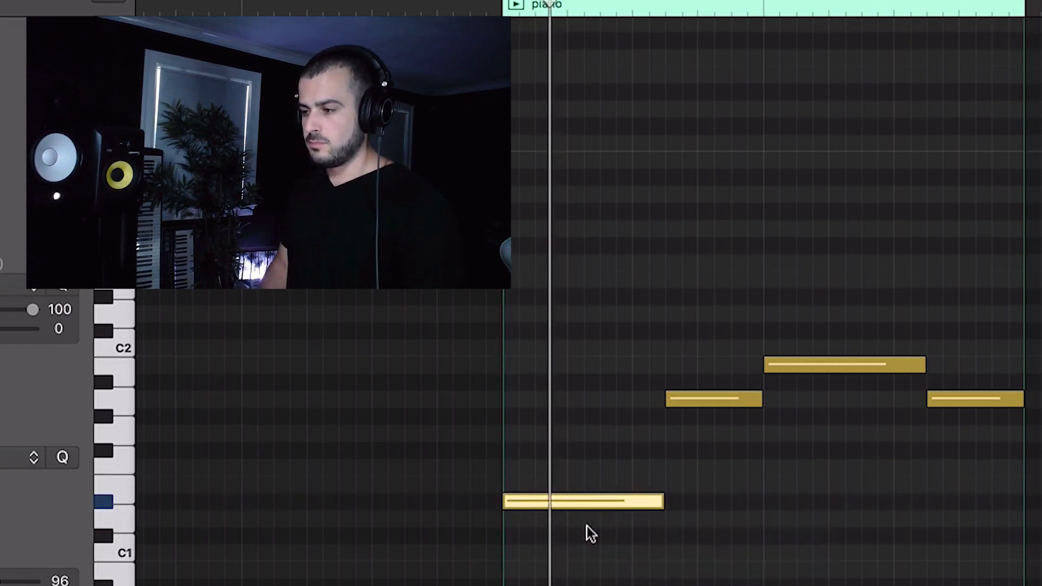
{"action": "left_click", "coordinate": [601, 581]}
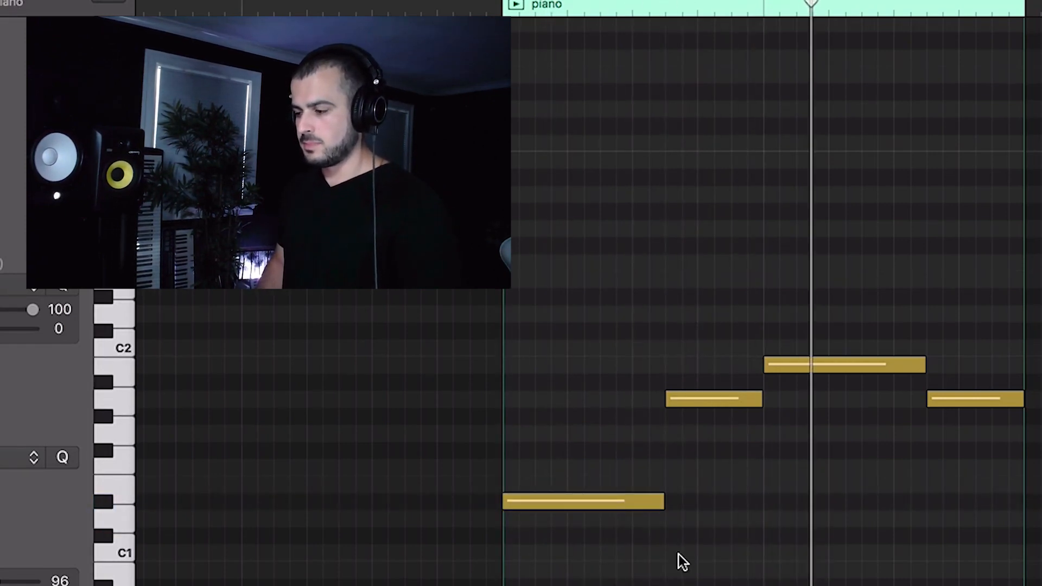
{"action": "left_click_drag", "start_coordinate": [679, 549], "coordinate": [631, 493]}
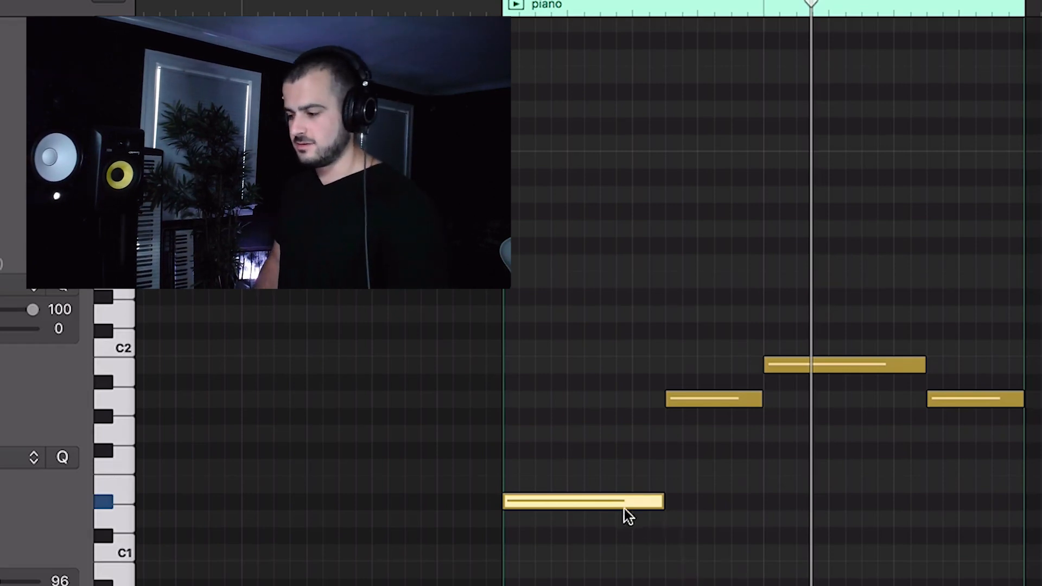
{"action": "left_click_drag", "start_coordinate": [627, 500], "coordinate": [631, 434]}
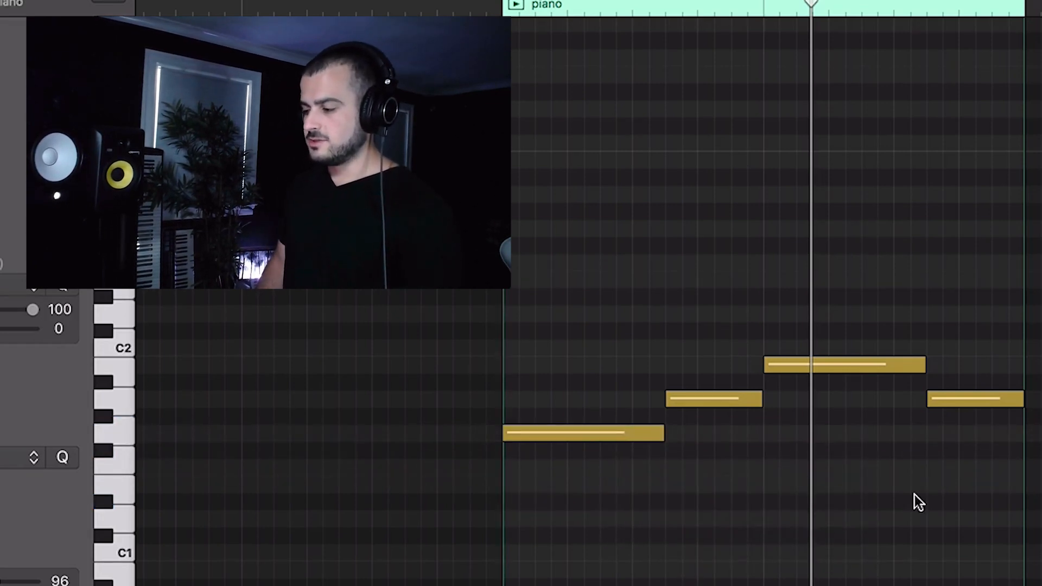
Duplicate the four bass notes, place the copies one octave higher starting on G2 at bar 4, and listen to them.
{"action": "left_click_drag", "start_coordinate": [1036, 570], "coordinate": [574, 309]}
{"action": "scroll", "coordinate": [854, 494], "scroll_direction": "up", "scroll_amount": 5}
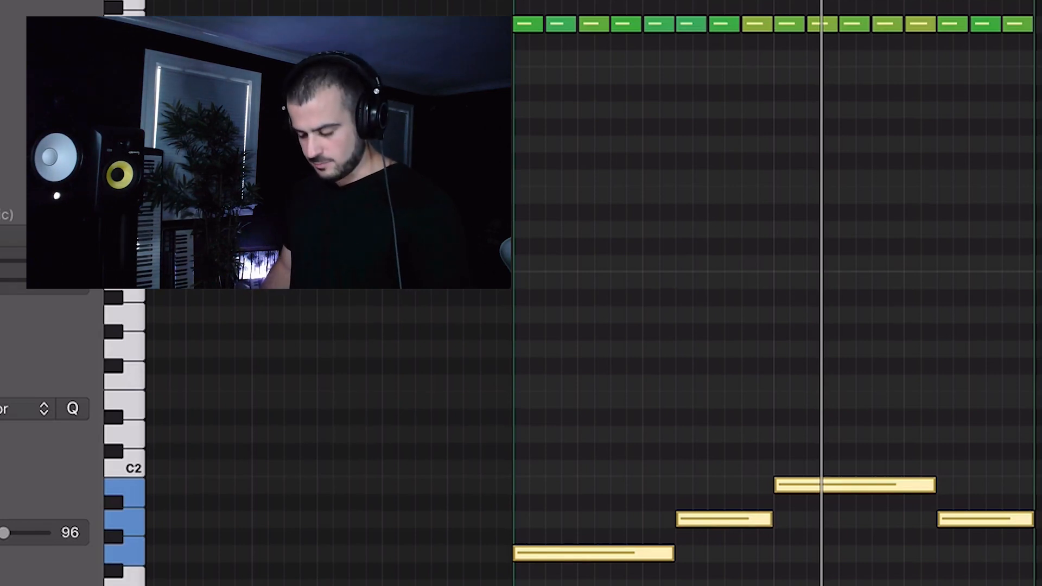
{"action": "key", "text": "super+r"}
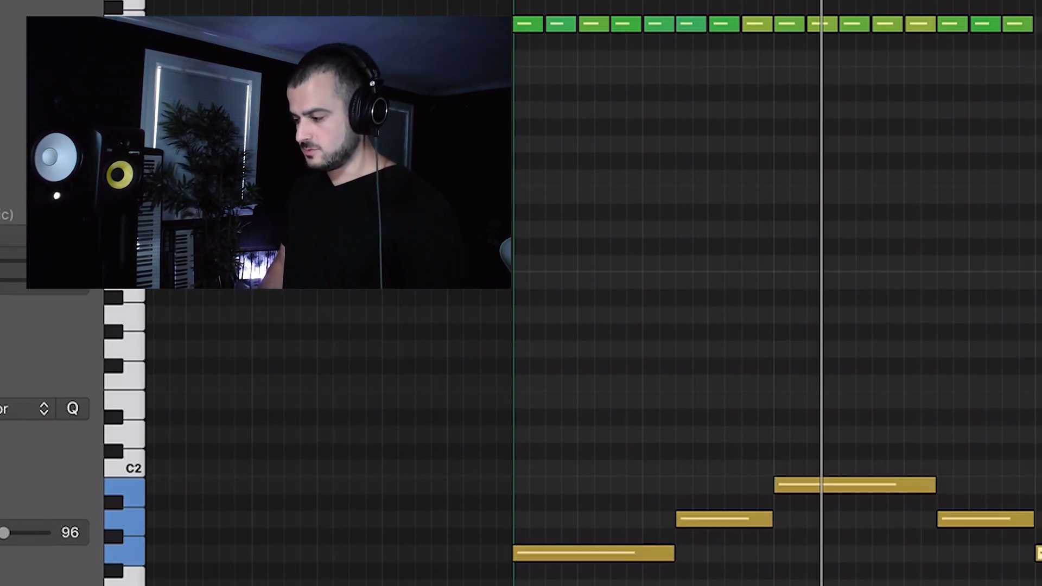
{"action": "left_click_drag", "start_coordinate": [1037, 553], "coordinate": [555, 348]}
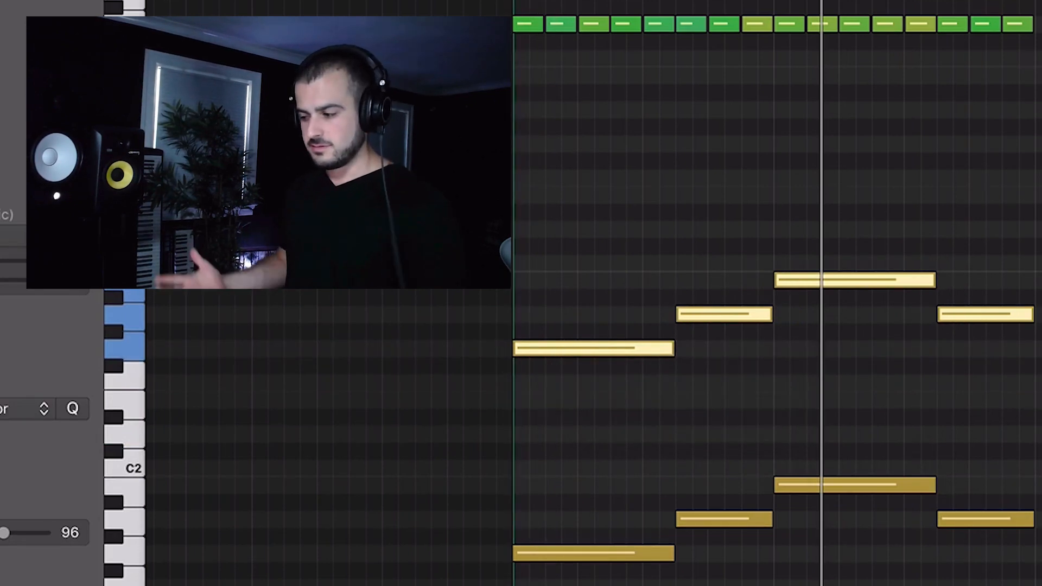
{"action": "key", "text": "space"}
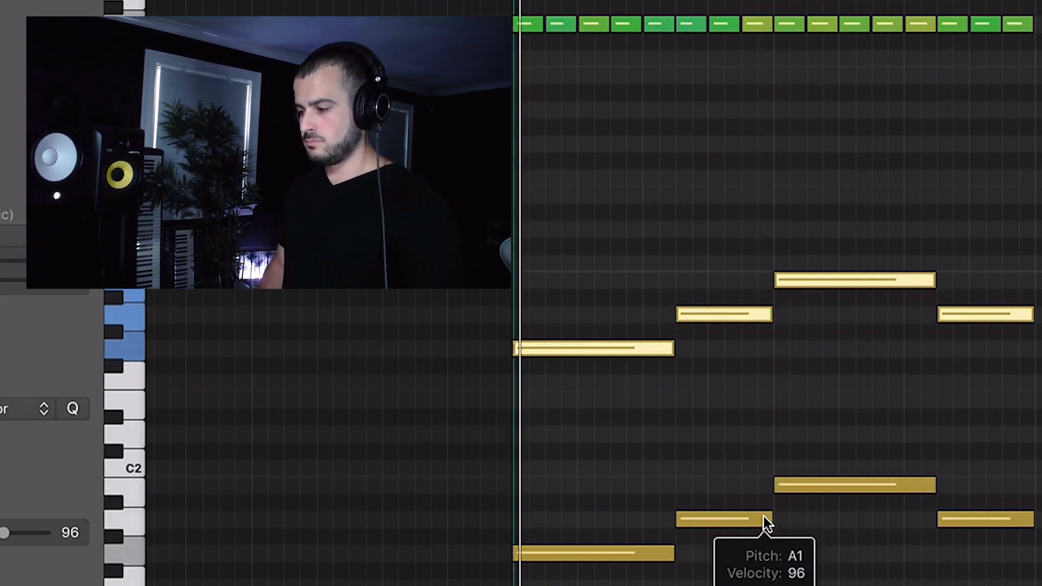
{"action": "key", "text": "space"}
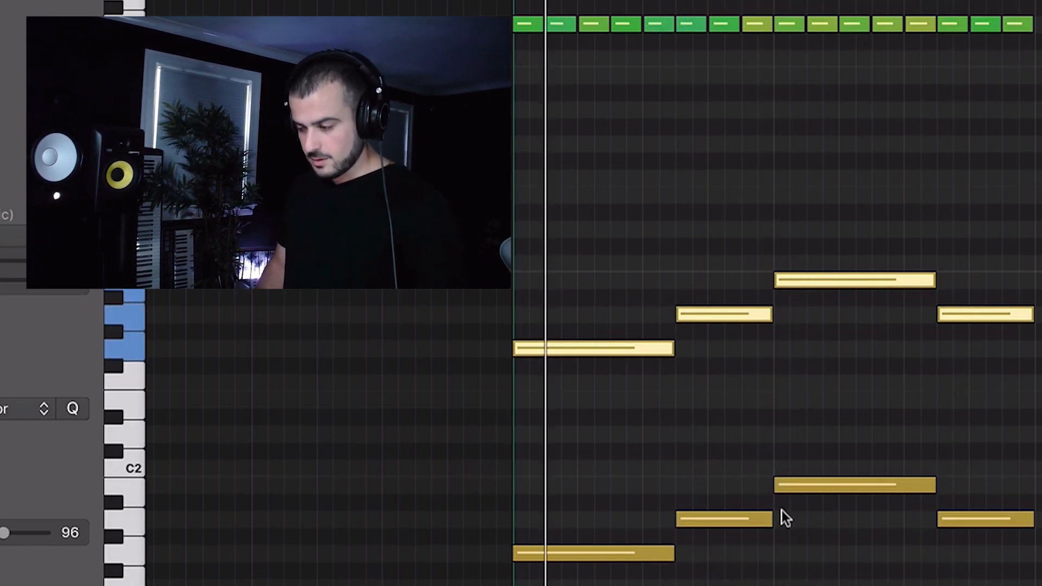
Duplicate the octave line starting on G2, stack the copies seven semitones higher from D3 at bar 4, and play the result.
{"action": "left_click", "coordinate": [774, 495]}
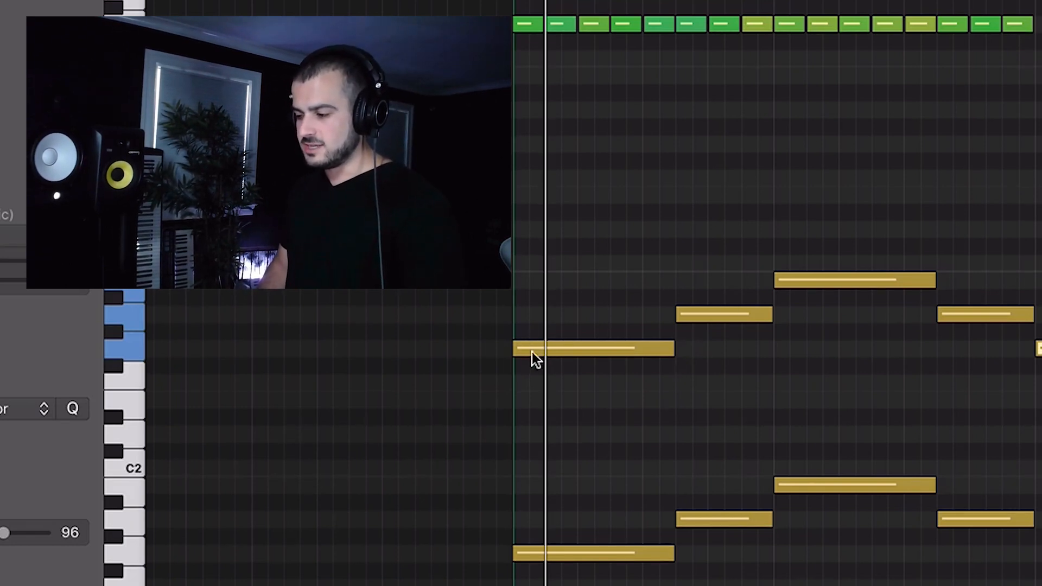
{"action": "left_click_drag", "start_coordinate": [617, 226], "coordinate": [996, 405]}
{"action": "left_click", "coordinate": [146, 350]}
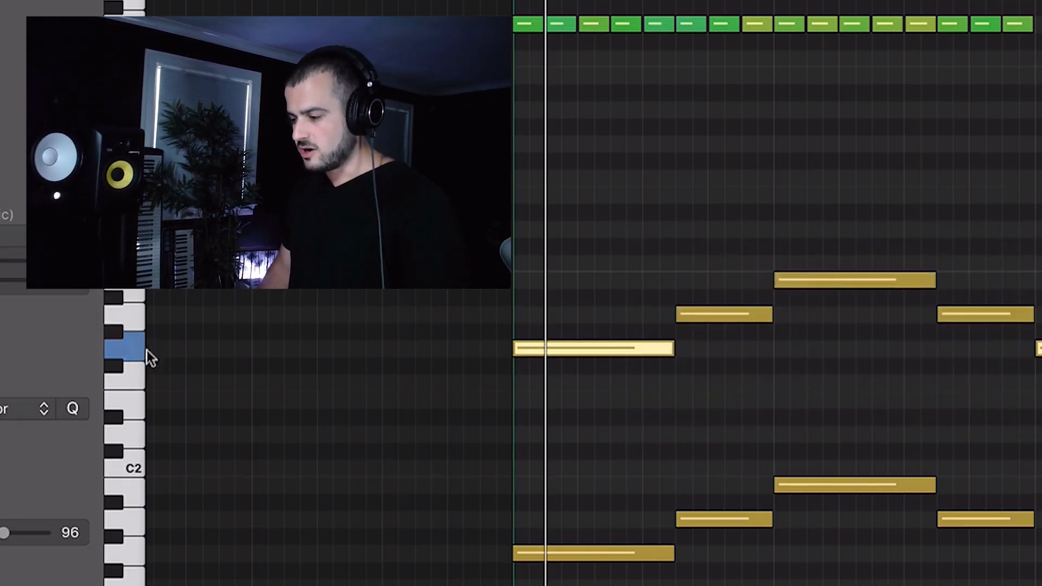
{"action": "left_click_drag", "start_coordinate": [579, 403], "coordinate": [582, 333]}
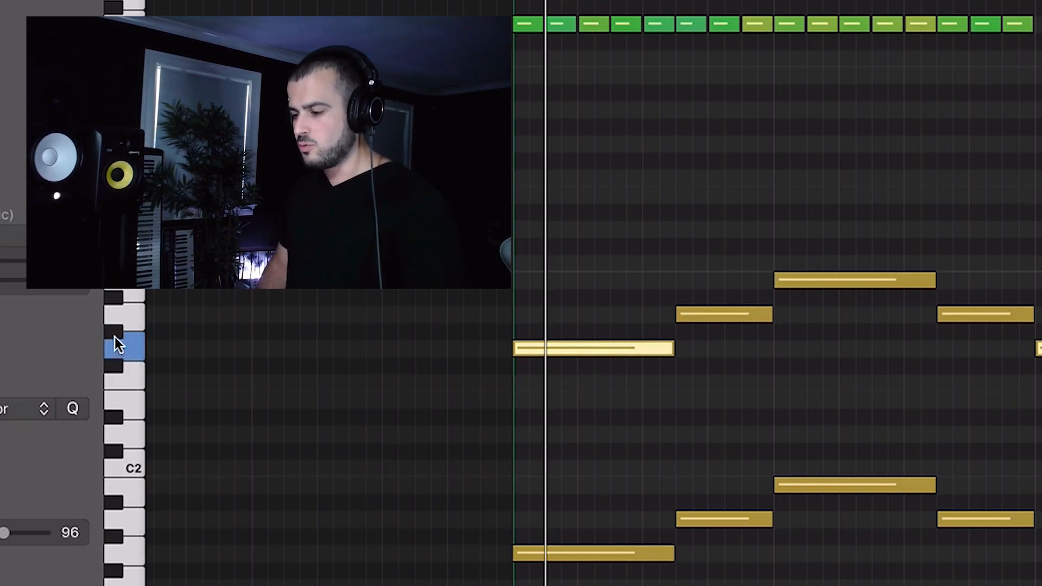
{"action": "left_click", "coordinate": [127, 316]}
{"action": "left_click", "coordinate": [137, 292]}
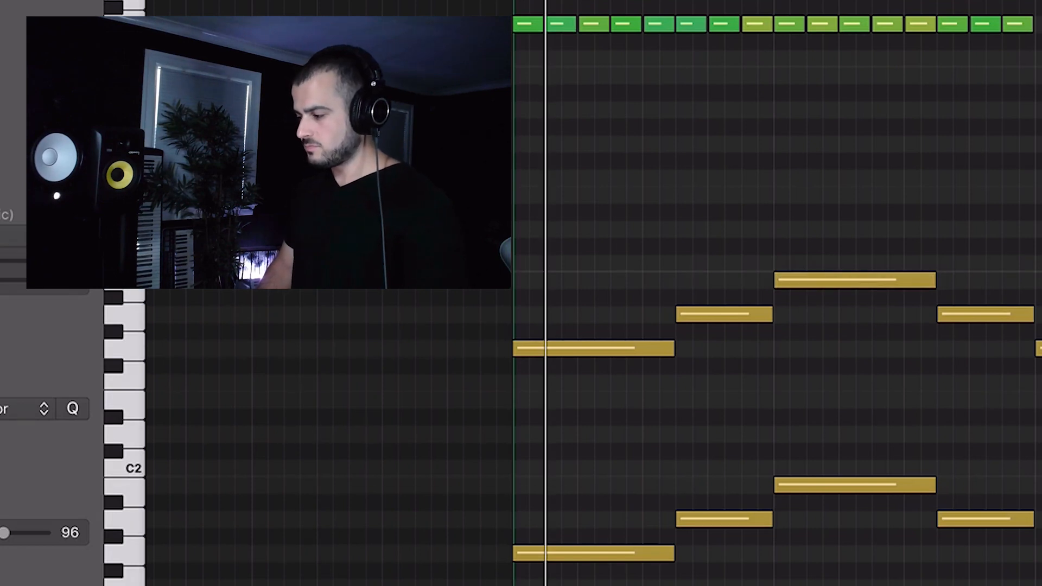
{"action": "scroll", "coordinate": [705, 347], "scroll_direction": "right", "scroll_amount": 10}
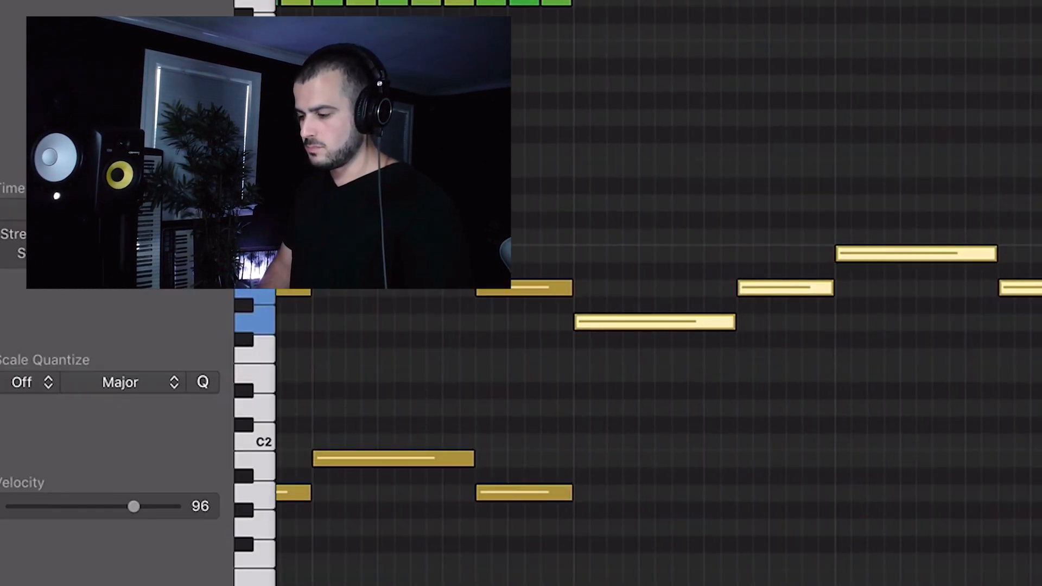
{"action": "key", "text": "space"}
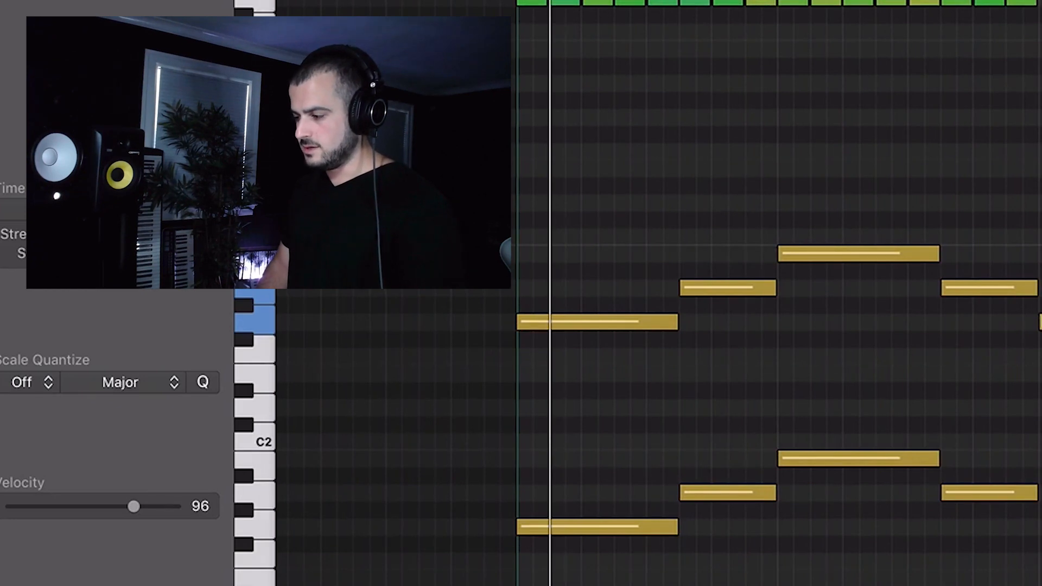
{"action": "left_click_drag", "start_coordinate": [1040, 322], "coordinate": [627, 213]}
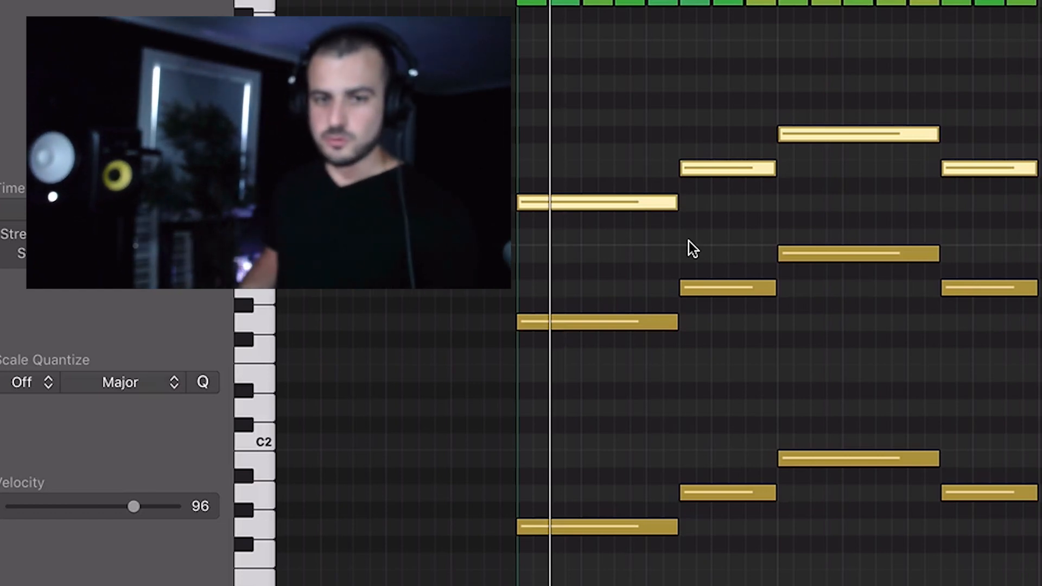
{"action": "key", "text": "space"}
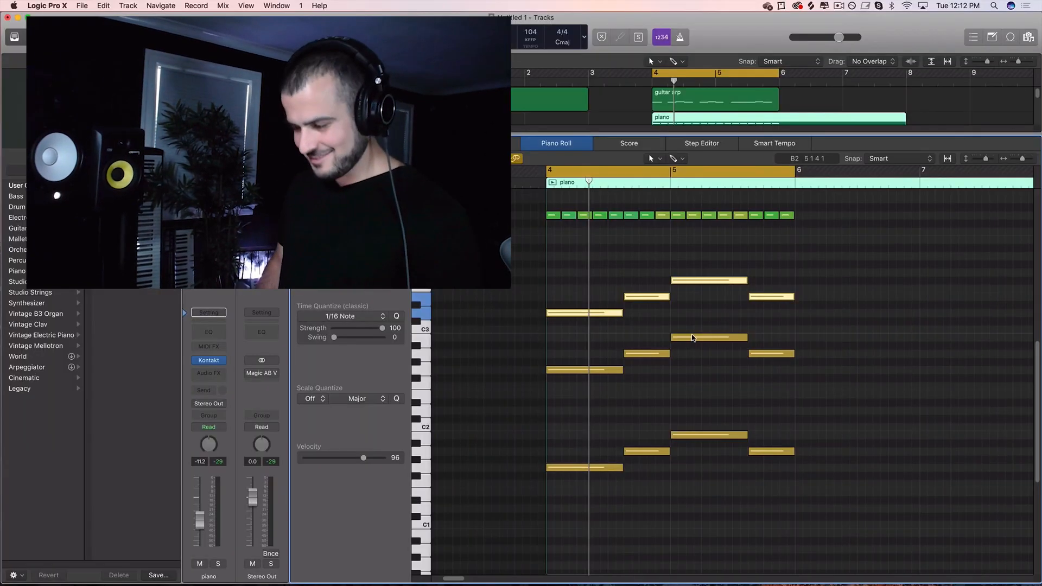
Duplicate the four-note line starting on D3 and place the copies at bar 4, starting on B2 between the two upper lines.
{"action": "key", "text": "super+r"}
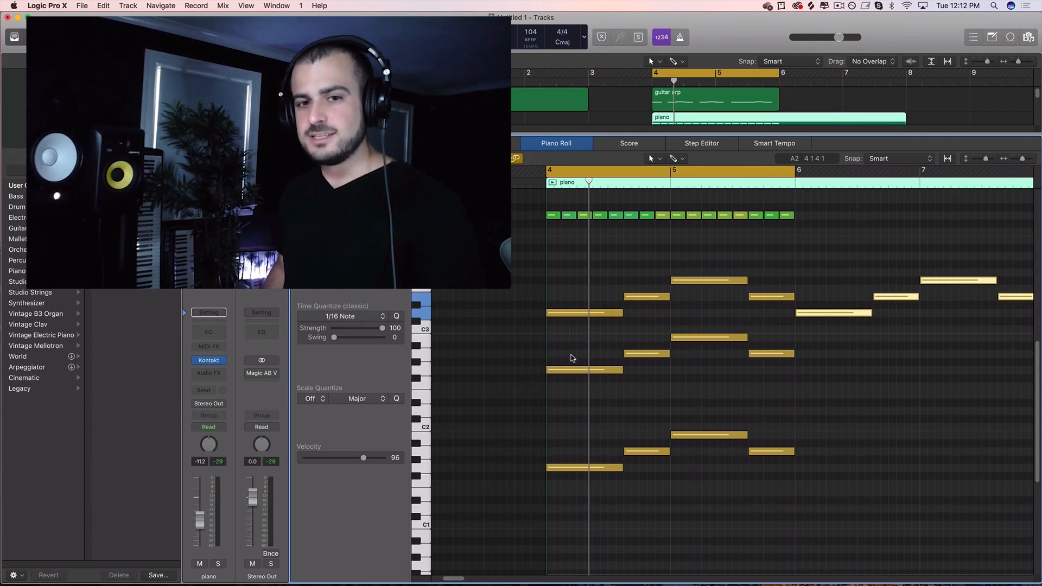
{"action": "left_click_drag", "start_coordinate": [819, 315], "coordinate": [592, 332]}
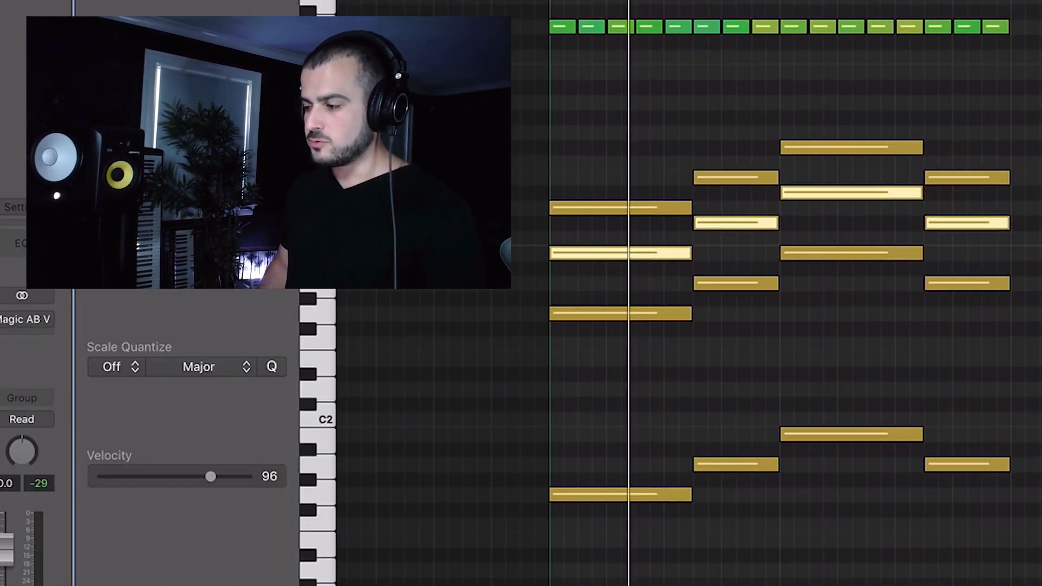
{"action": "left_click_drag", "start_coordinate": [683, 1], "coordinate": [530, 1]}
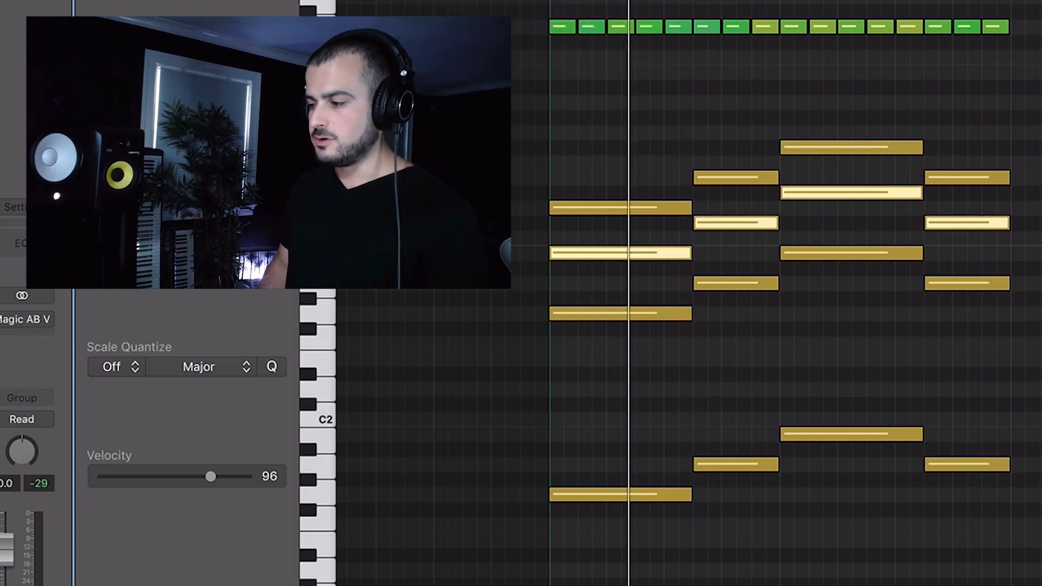
{"action": "left_click_drag", "start_coordinate": [684, 1], "coordinate": [692, 1]}
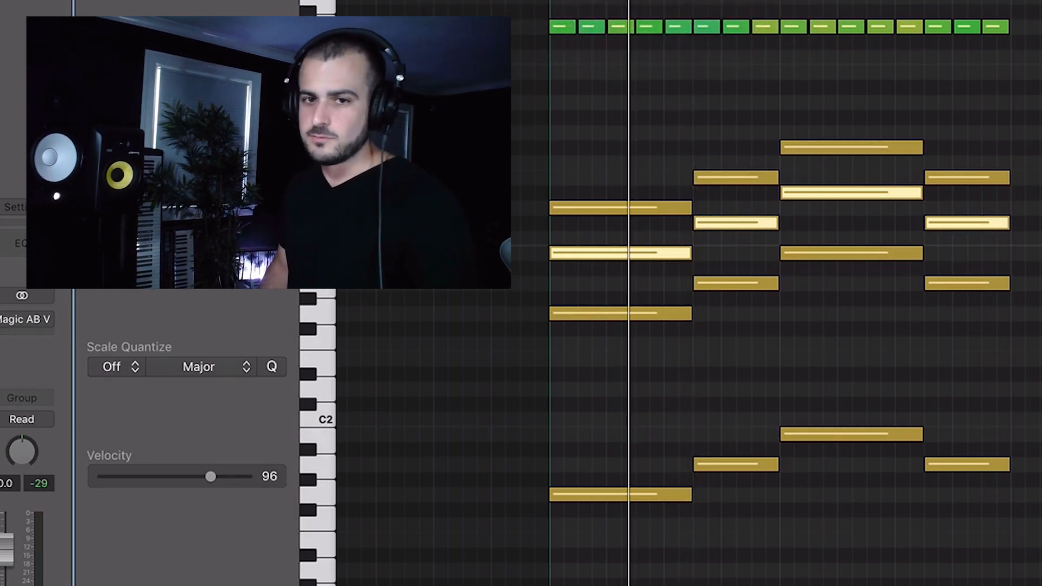
Play the stacked chords and extend the cycle range to about bar 6 so it covers the full progression.
{"action": "key", "text": "space"}
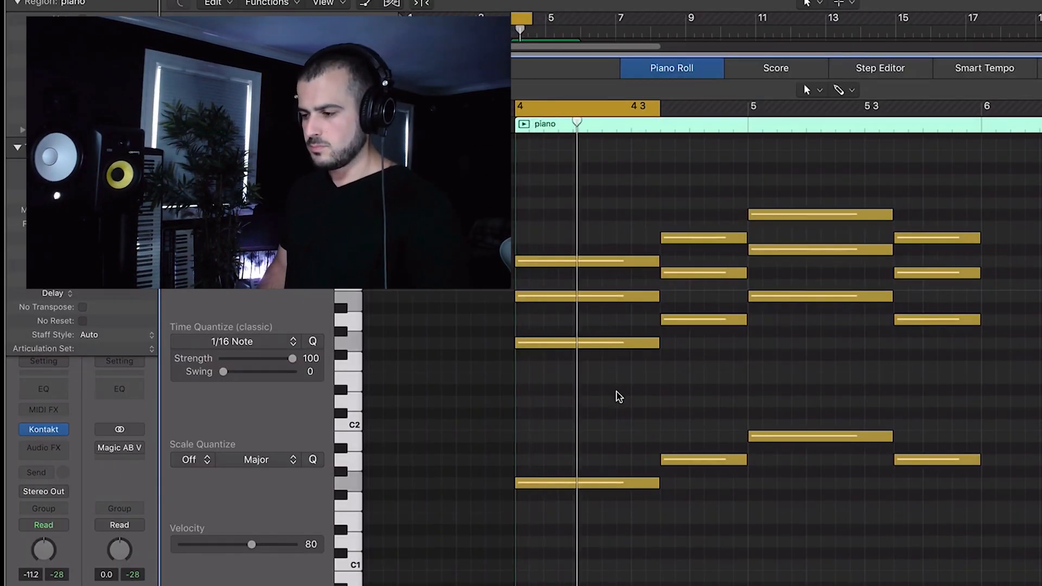
{"action": "key", "text": "space"}
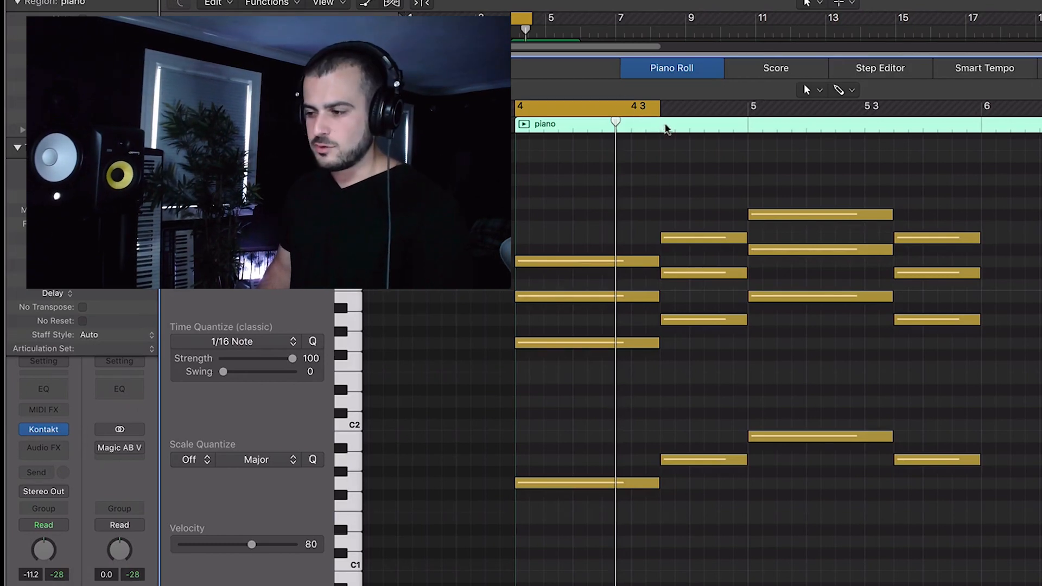
{"action": "left_click_drag", "start_coordinate": [661, 110], "coordinate": [987, 116]}
{"action": "key", "text": "space"}
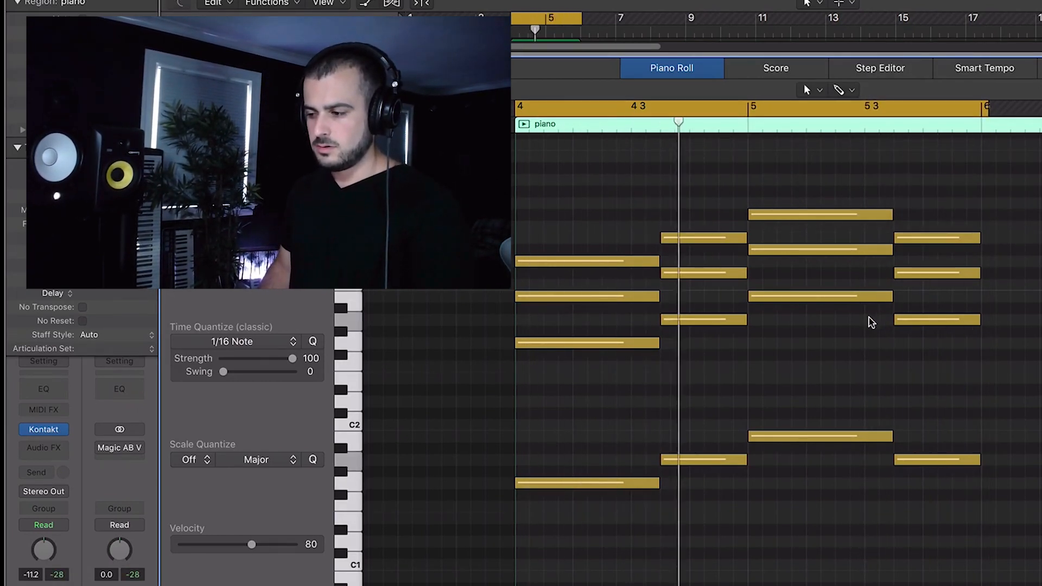
{"action": "key", "text": "space"}
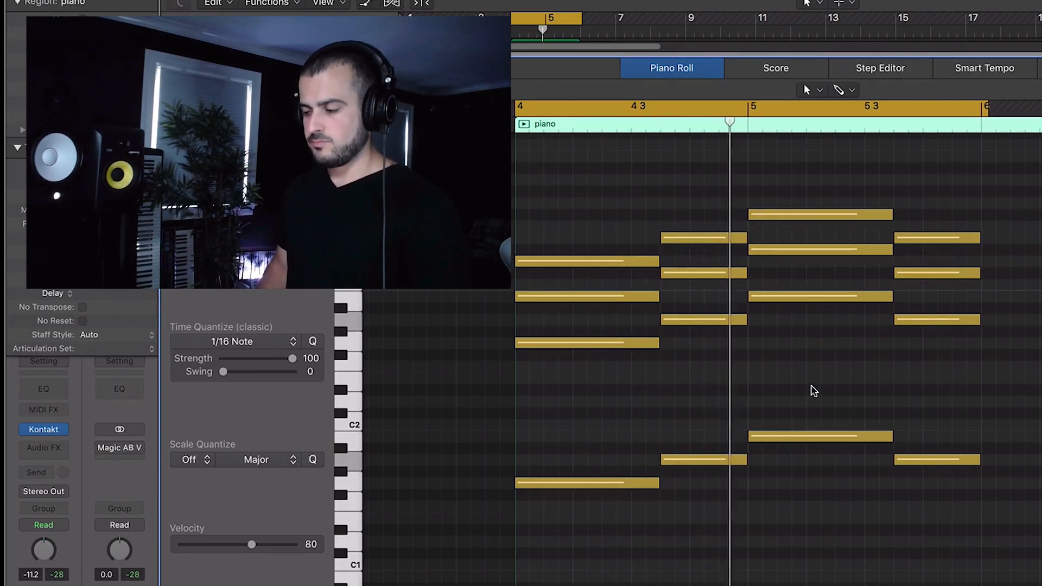
Delete the D#3 note in the middle of the bar 5 chord and add a D3 note of the same length instead.
{"action": "left_click", "coordinate": [796, 251]}
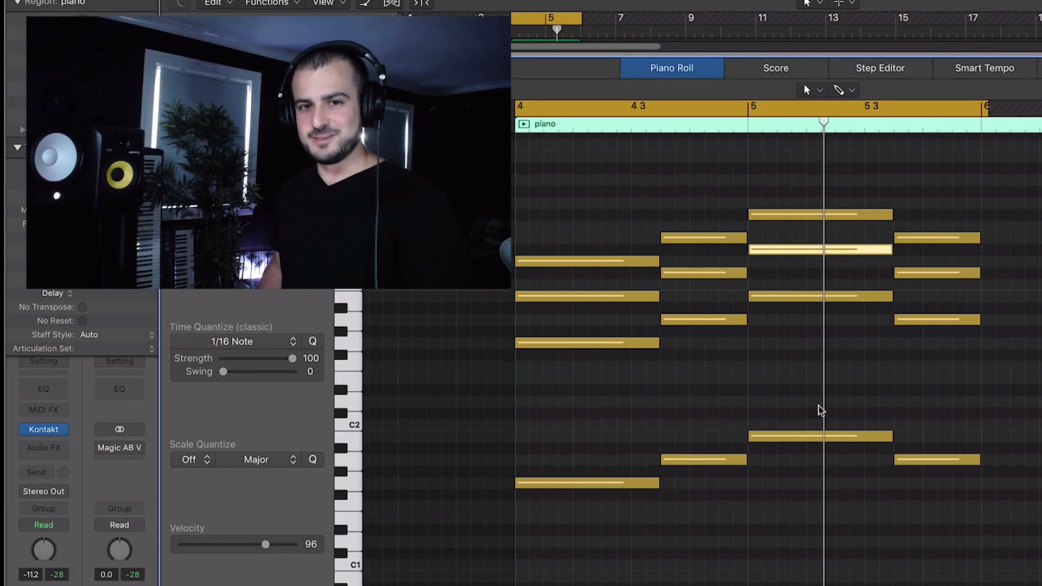
{"action": "left_click", "coordinate": [802, 272]}
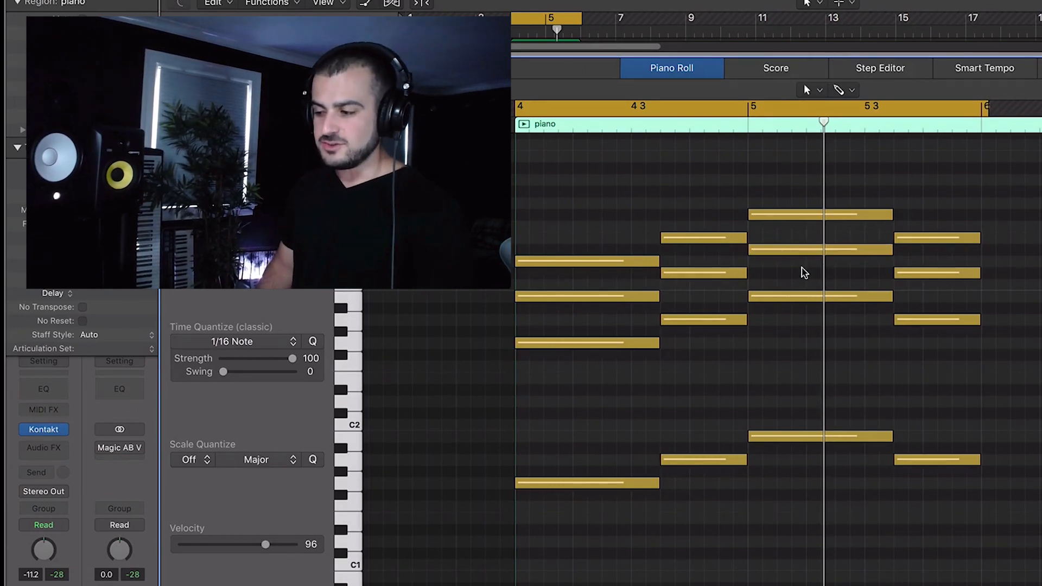
{"action": "mouse_move", "coordinate": [801, 251]}
{"action": "left_mouse_down"}
{"action": "mouse_move", "coordinate": [805, 263]}
{"action": "mouse_move", "coordinate": [796, 250]}
{"action": "left_mouse_up"}
{"action": "key", "text": "Delete"}
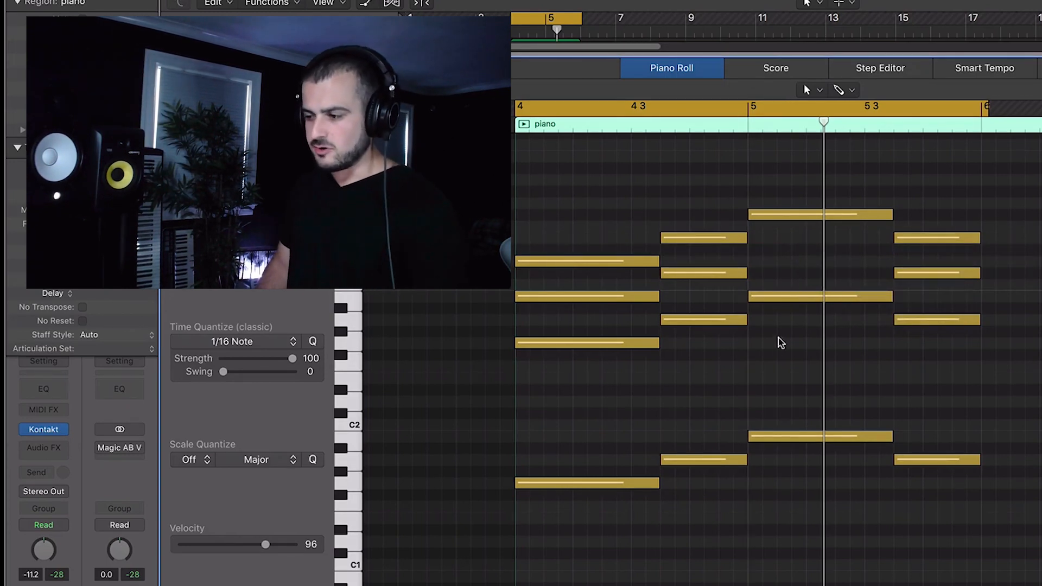
{"action": "left_click_drag", "start_coordinate": [777, 346], "coordinate": [797, 179]}
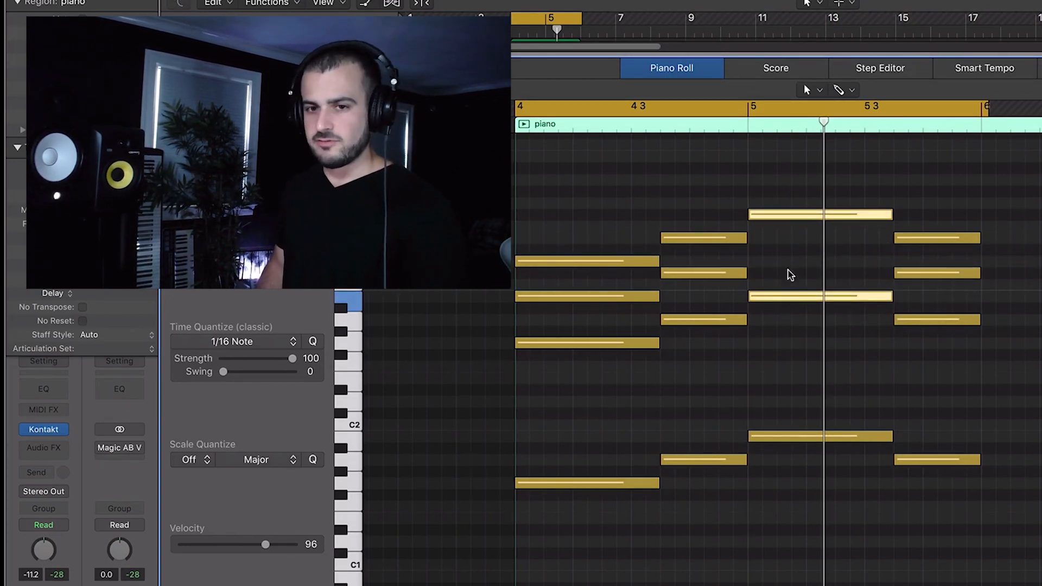
{"action": "left_click", "coordinate": [806, 263], "text": "super"}
{"action": "left_click", "coordinate": [789, 297]}
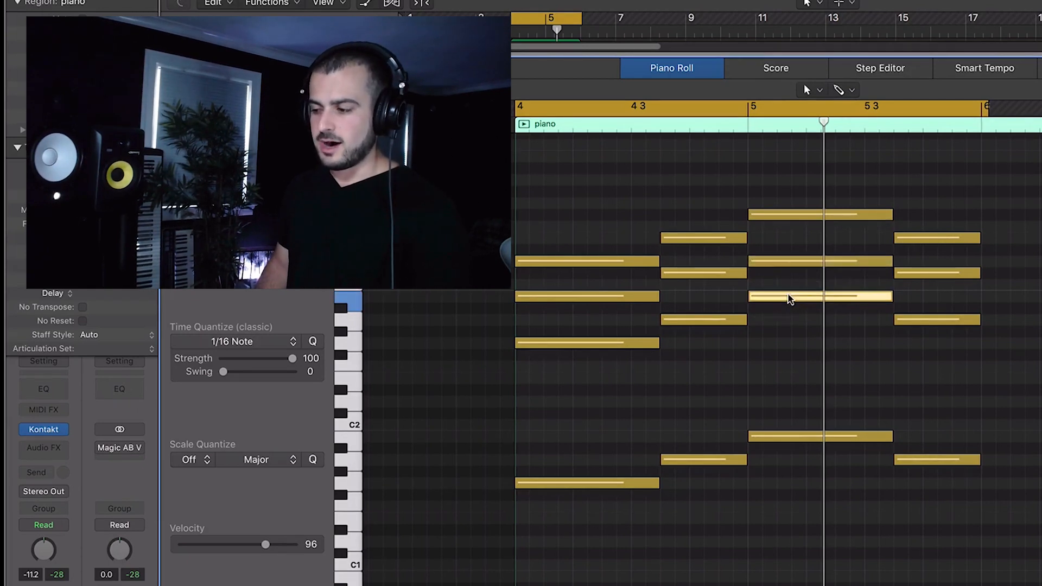
{"action": "mouse_move", "coordinate": [788, 263]}
{"action": "left_mouse_down"}
{"action": "mouse_move", "coordinate": [786, 251]}
{"action": "mouse_move", "coordinate": [792, 264]}
{"action": "left_mouse_up"}
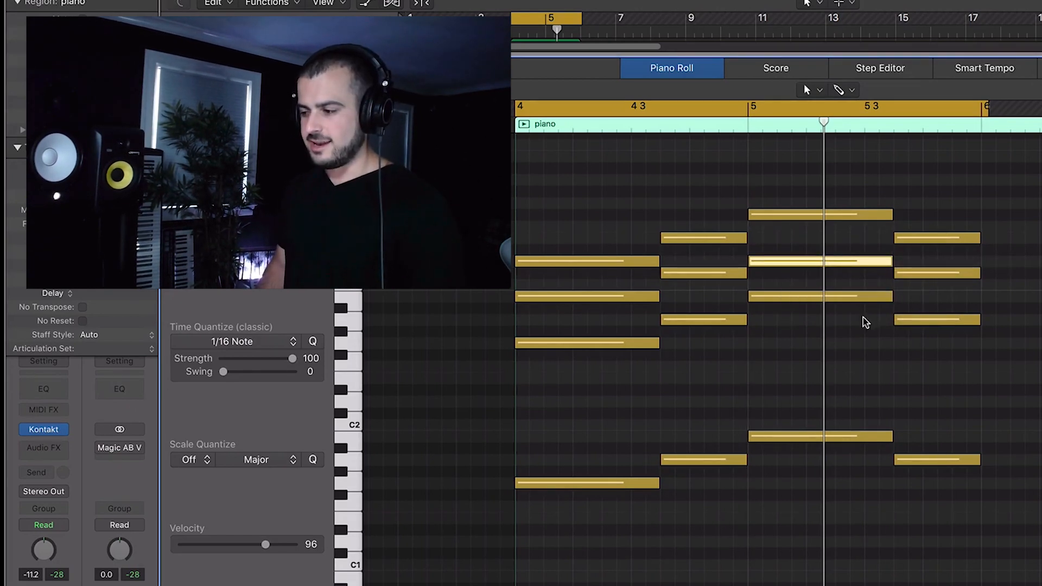
Check the middle note of the last chord and play the progression with the corrected bar 5 chord.
{"action": "left_click", "coordinate": [909, 299]}
{"action": "left_click", "coordinate": [926, 274]}
{"action": "left_click", "coordinate": [902, 379]}
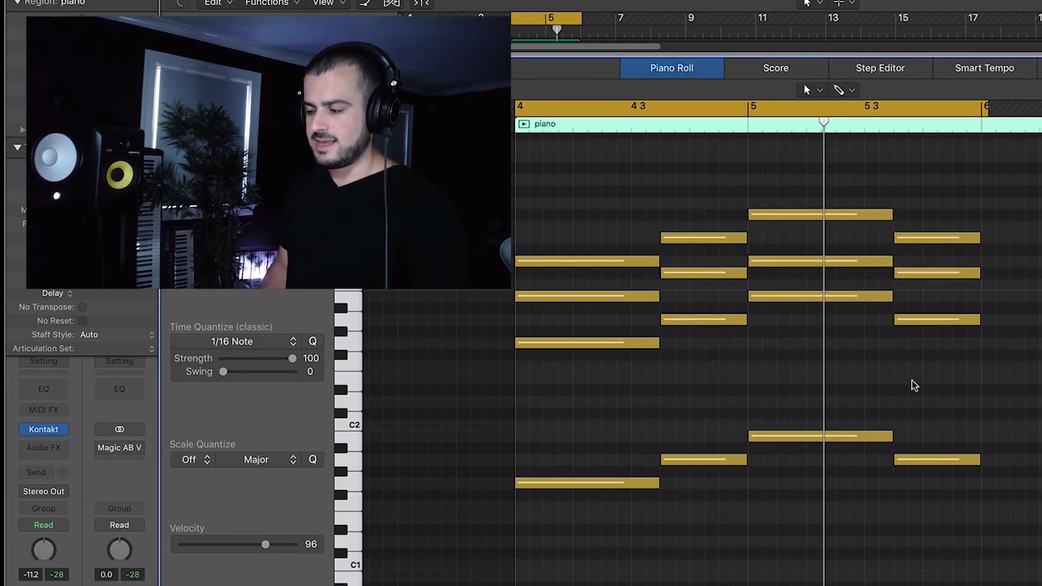
{"action": "key", "text": "space"}
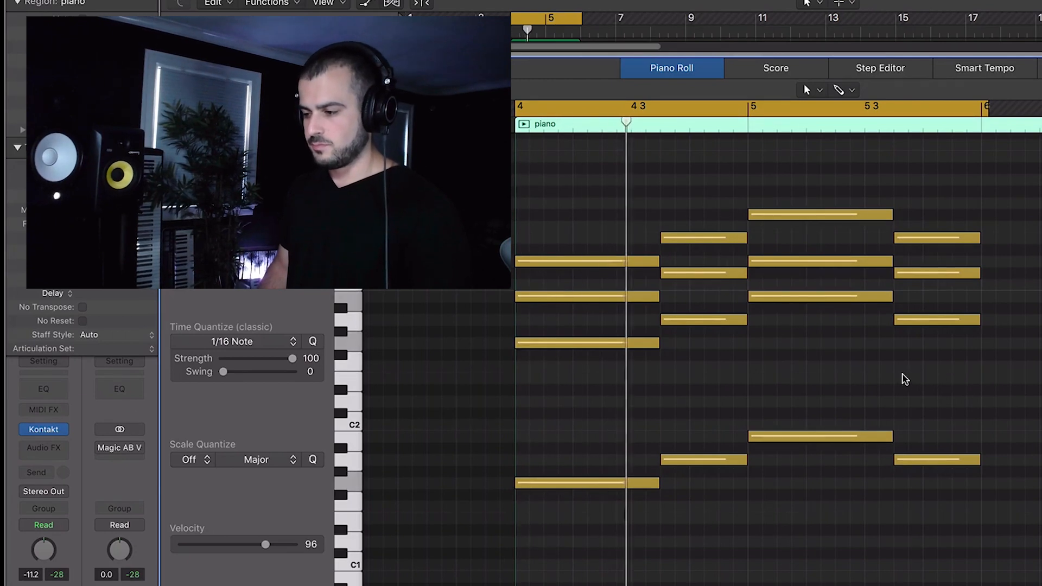
Select the middle note of all four chords, move these notes up one octave so the first is on B3, and play the result.
{"action": "scroll", "coordinate": [902, 375], "scroll_direction": "up", "scroll_amount": 3}
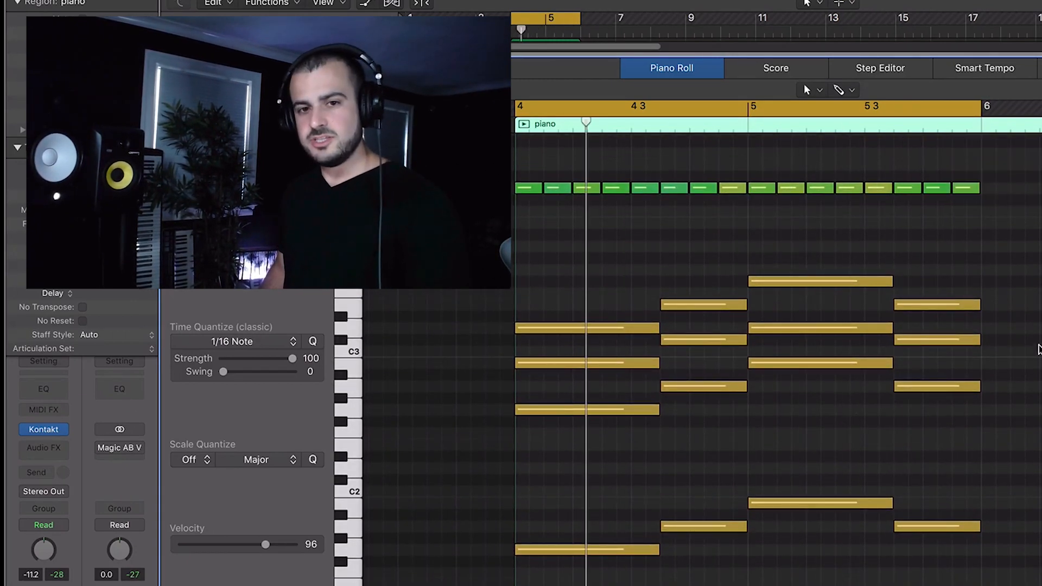
{"action": "left_click", "coordinate": [947, 340]}
{"action": "left_click", "coordinate": [866, 329], "text": "shift"}
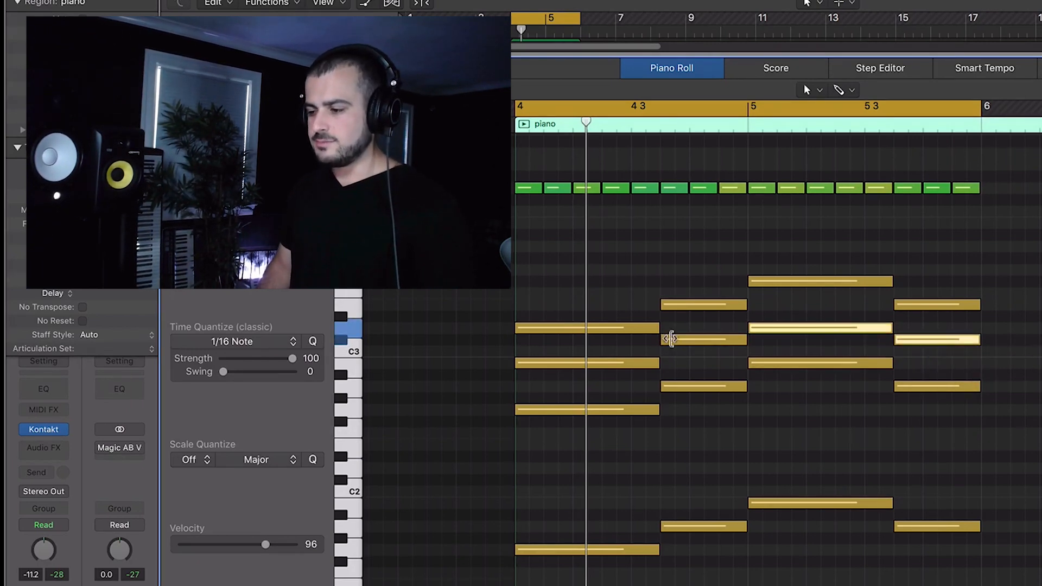
{"action": "left_click", "coordinate": [670, 339], "text": "shift"}
{"action": "left_click", "coordinate": [621, 363], "text": "shift"}
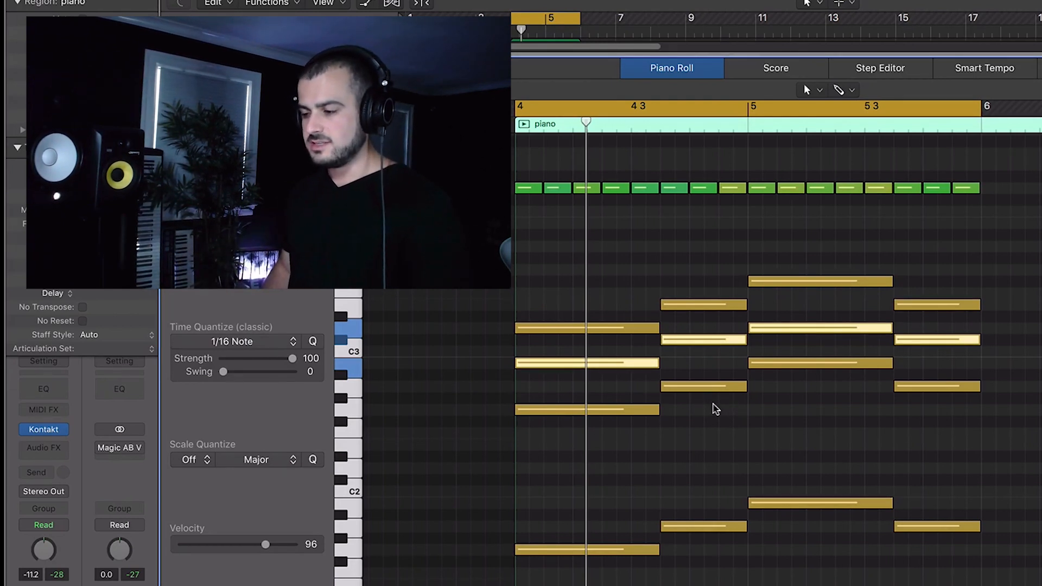
{"action": "mouse_move", "coordinate": [559, 364]}
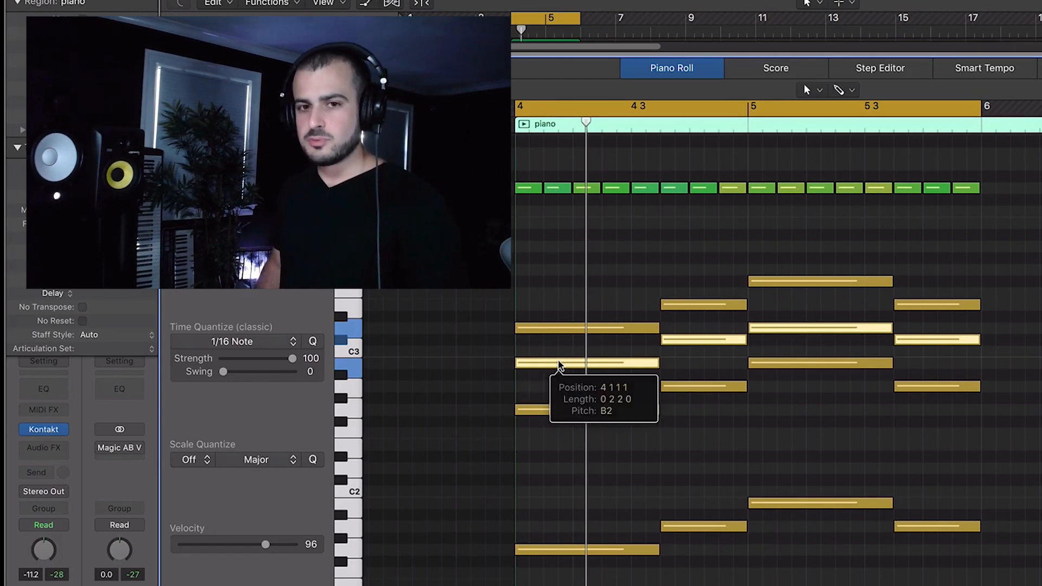
{"action": "left_click_drag", "start_coordinate": [560, 363], "coordinate": [559, 231]}
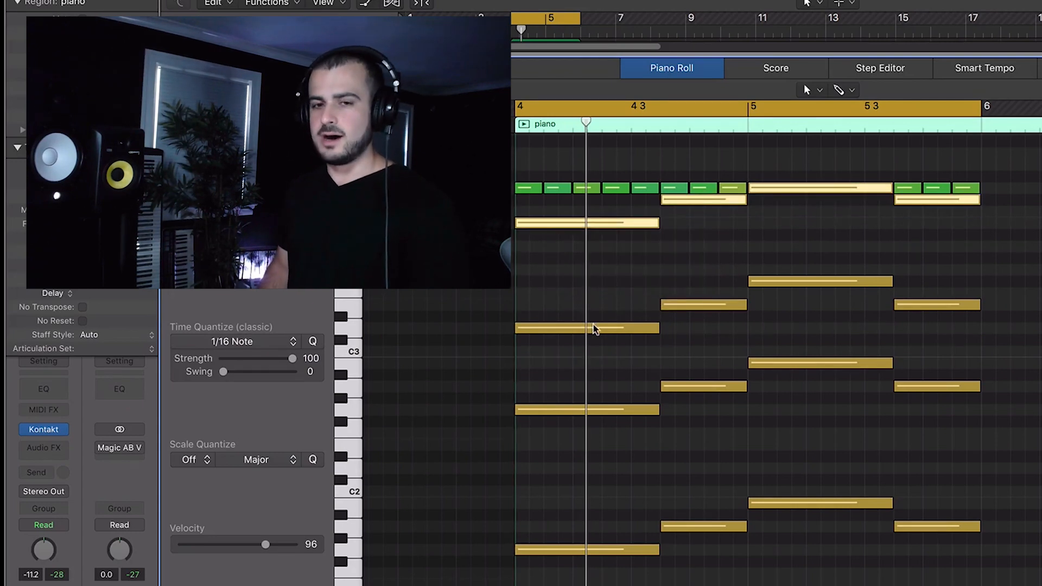
{"action": "key", "text": "space"}
{"action": "left_click", "coordinate": [653, 293]}
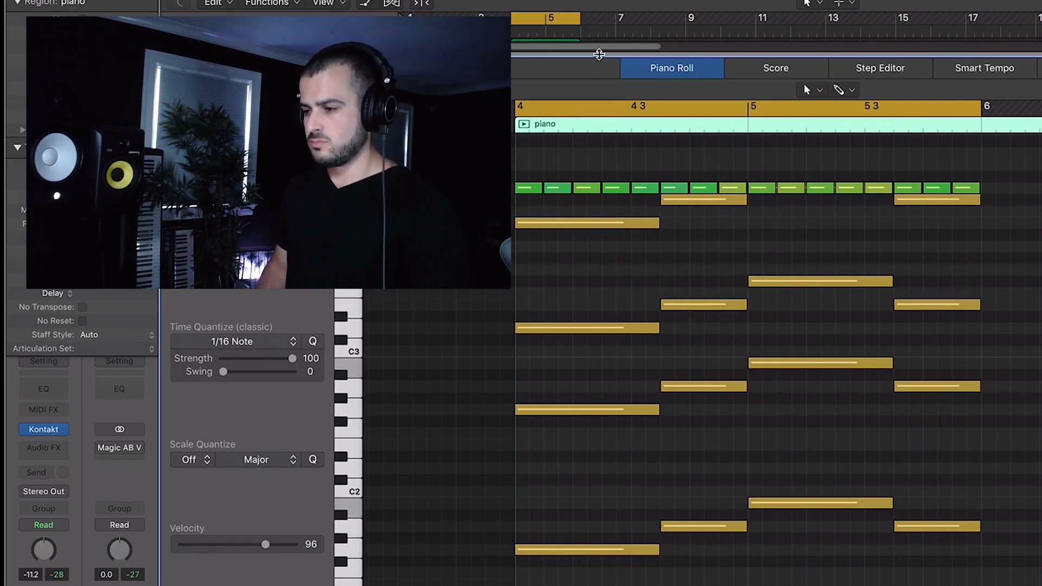
Show the piano region at bar 1 in an enlarged Piano Roll and select all notes of its three lower lines.
{"action": "left_click_drag", "start_coordinate": [599, 54], "coordinate": [524, 585]}
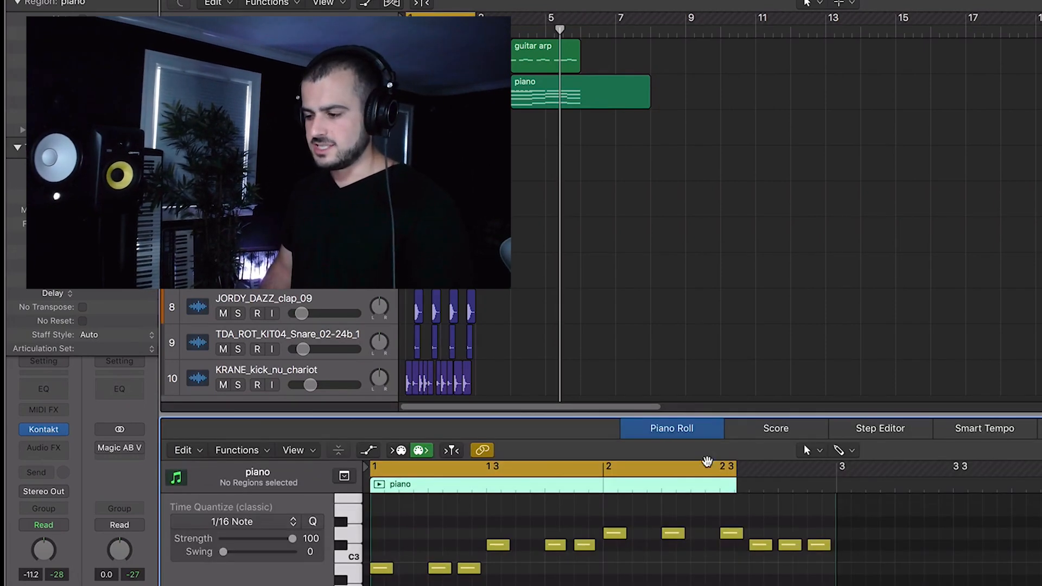
{"action": "left_click_drag", "start_coordinate": [669, 416], "coordinate": [686, 116]}
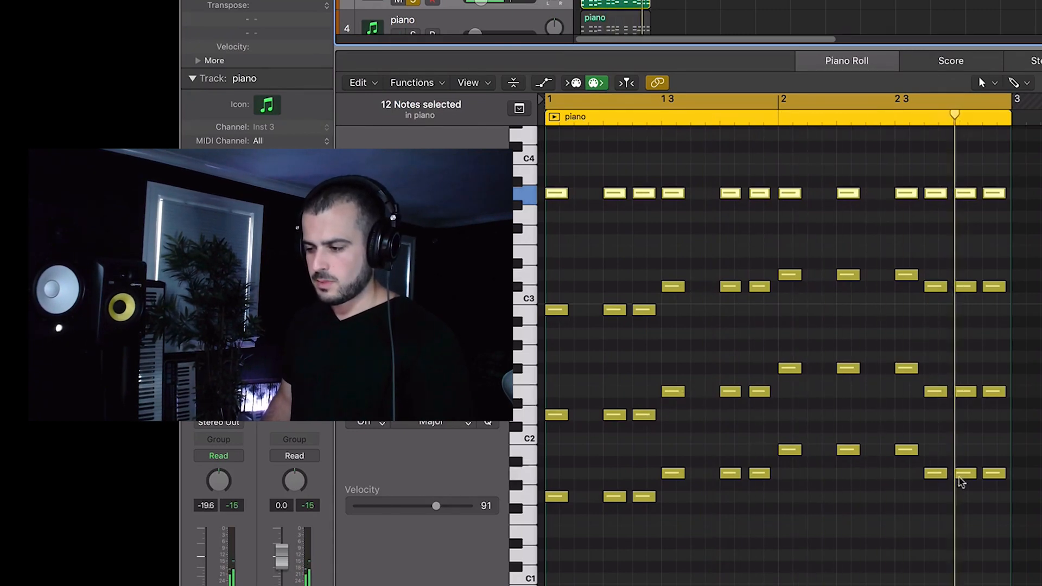
{"action": "left_click_drag", "start_coordinate": [1040, 536], "coordinate": [512, 263]}
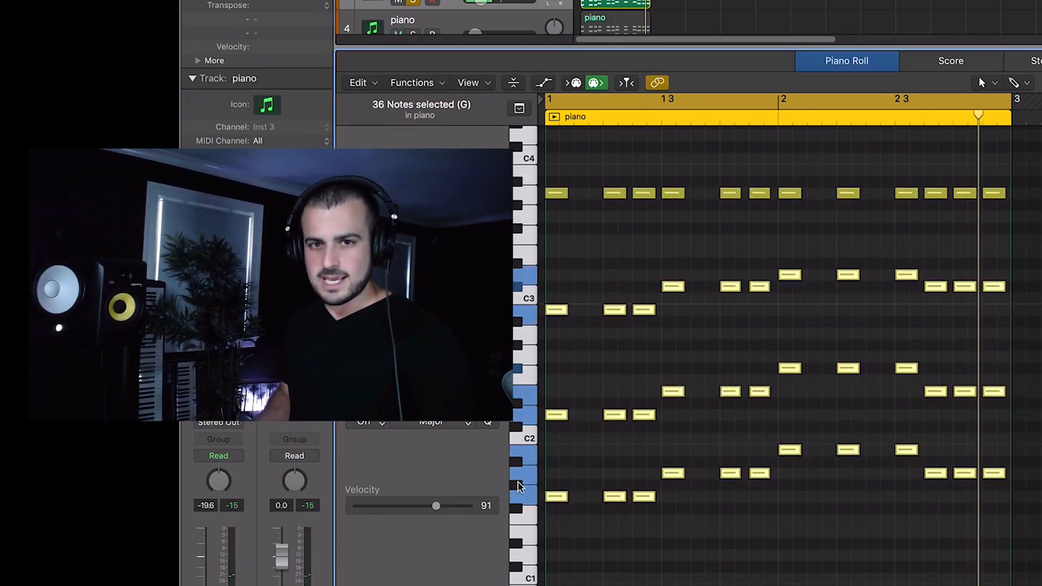